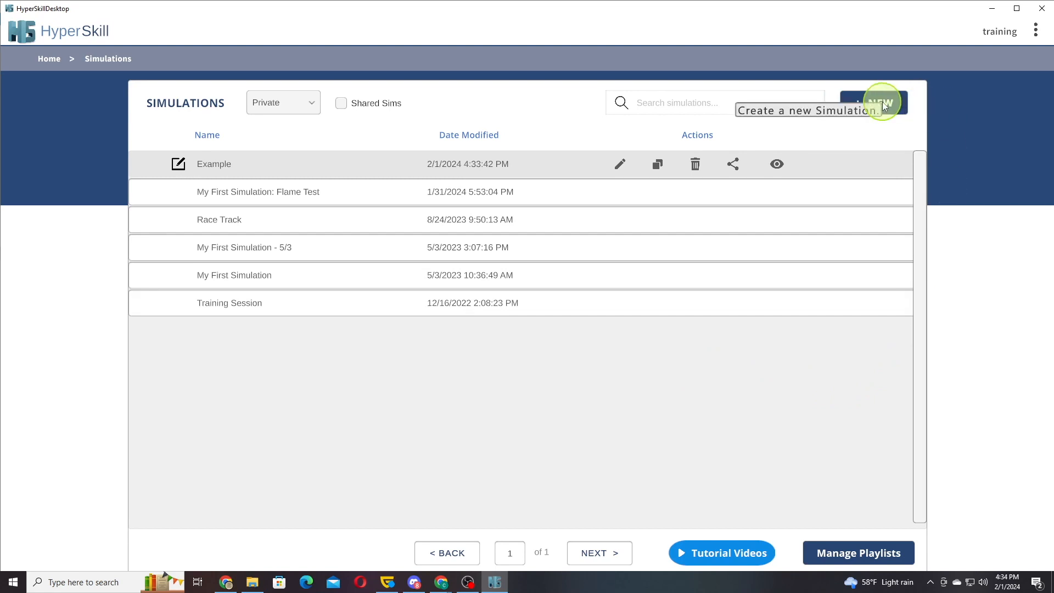
Start a new simulation and name it My First Simulation.
left_click(881, 103)
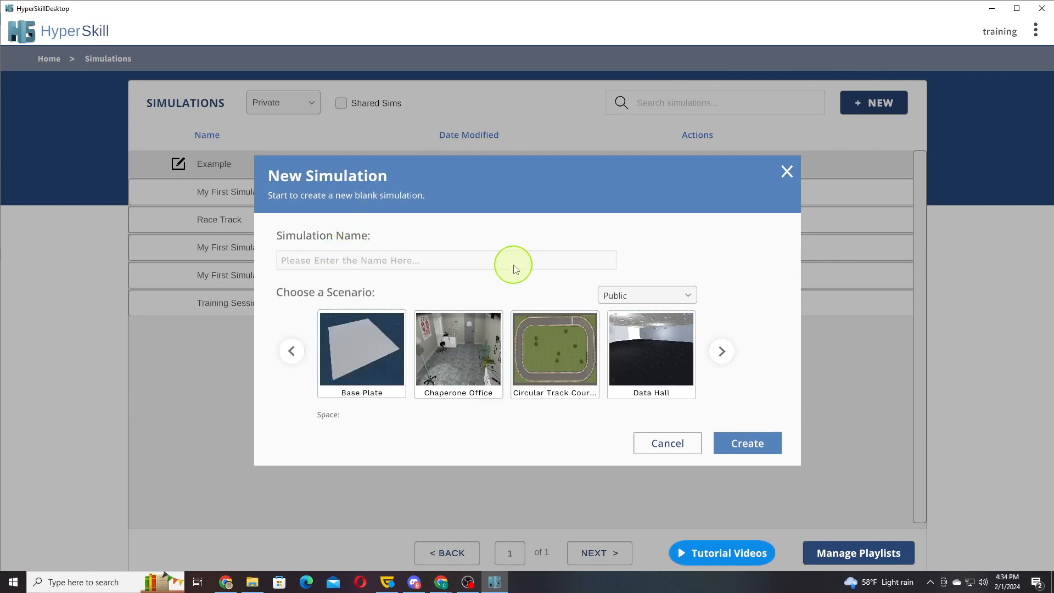
left_click(460, 265)
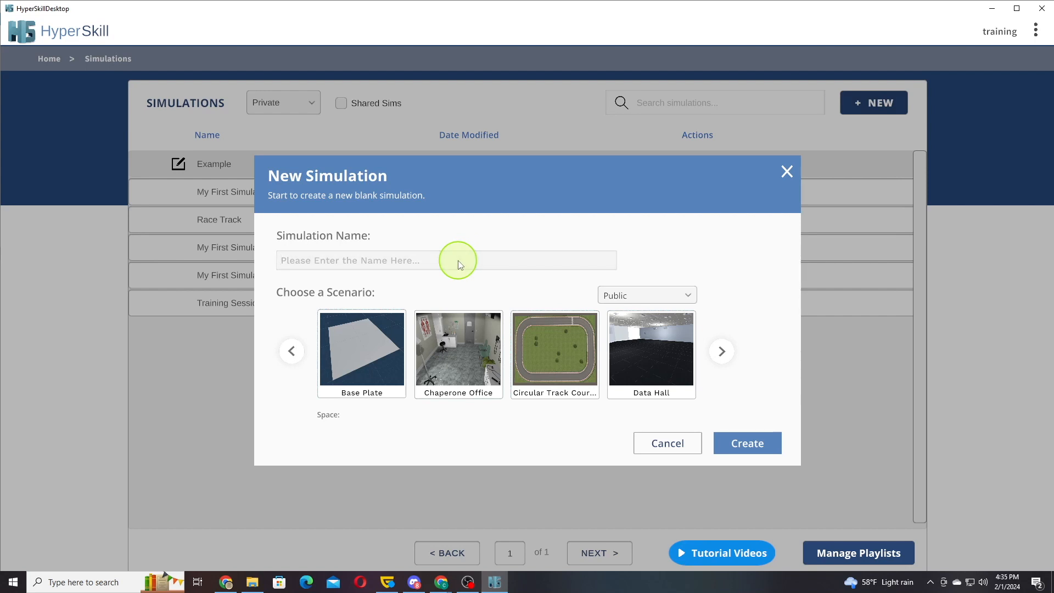
type("My Firs")
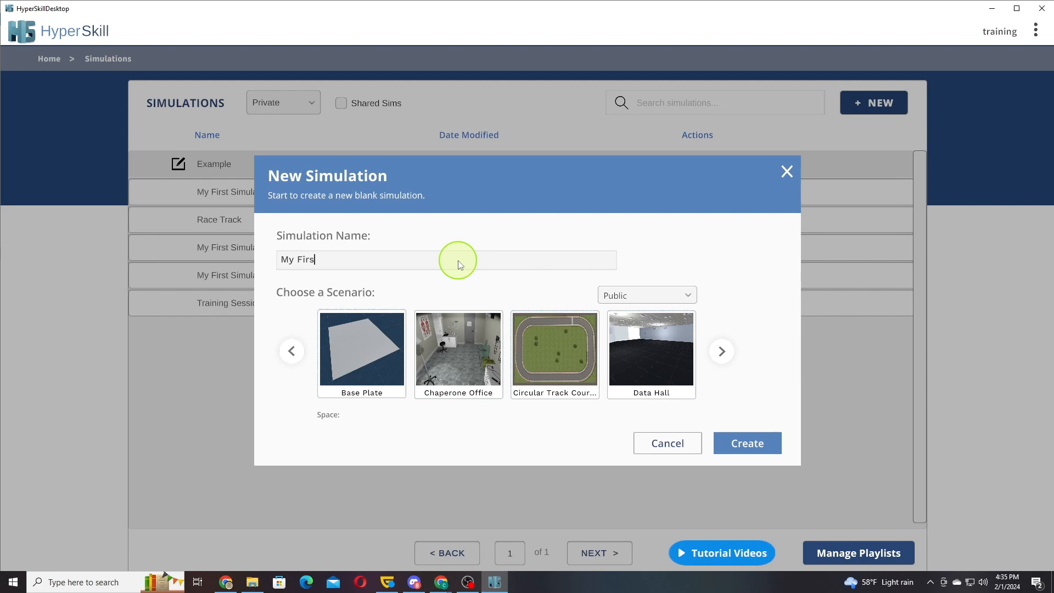
type("t Simulation")
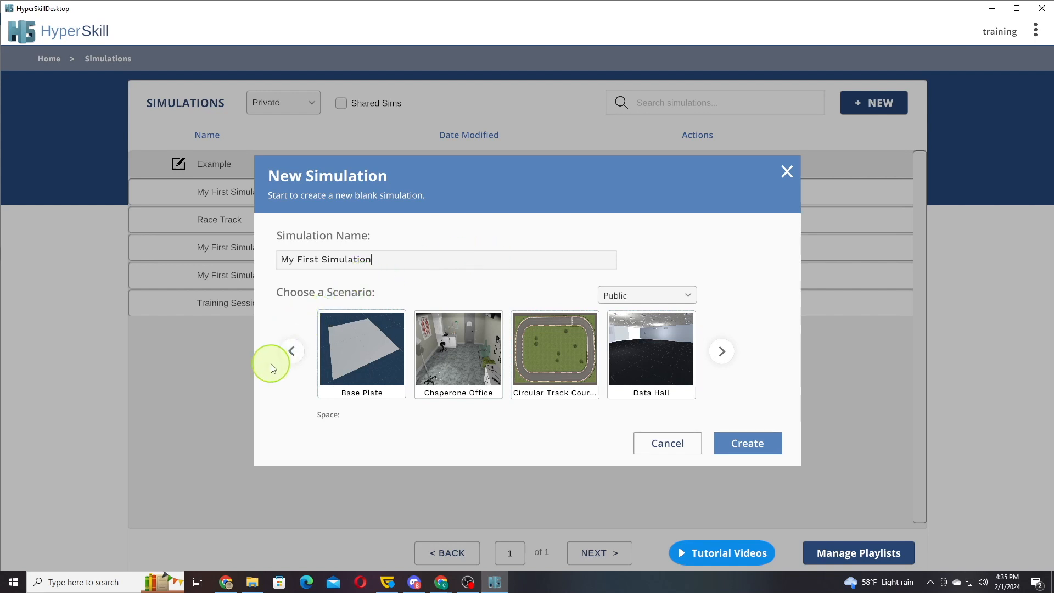
Browse the public scenarios for the new simulation and select Public Classroom.
left_click(723, 352)
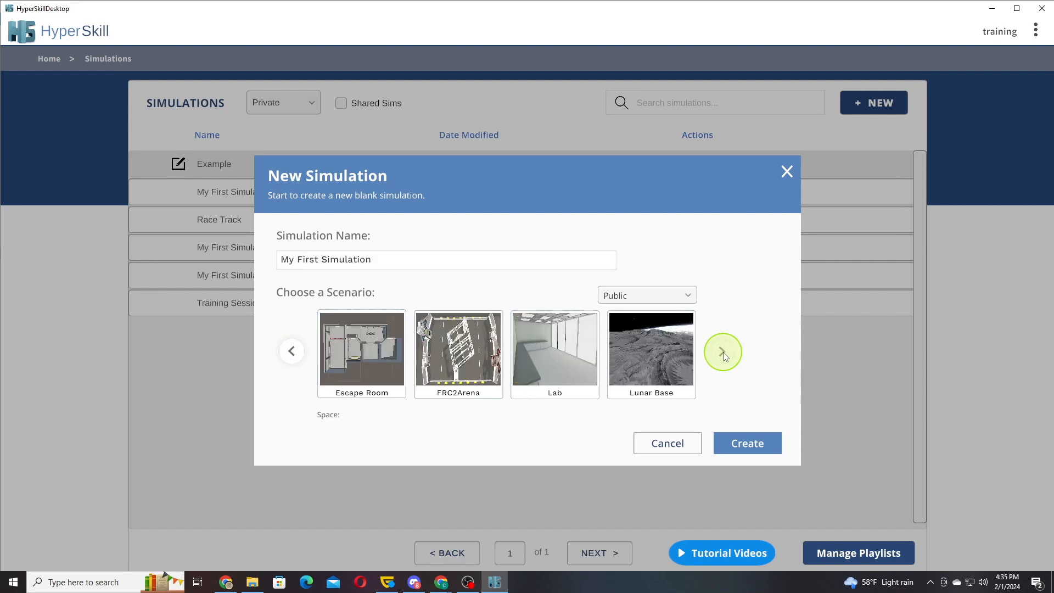
left_click(723, 354)
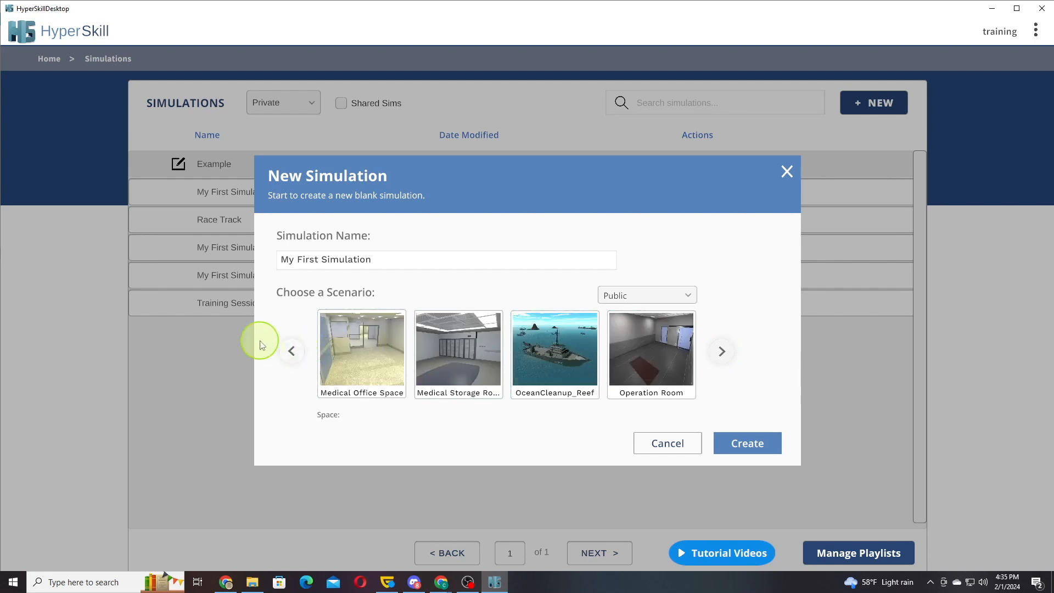
left_click(289, 352)
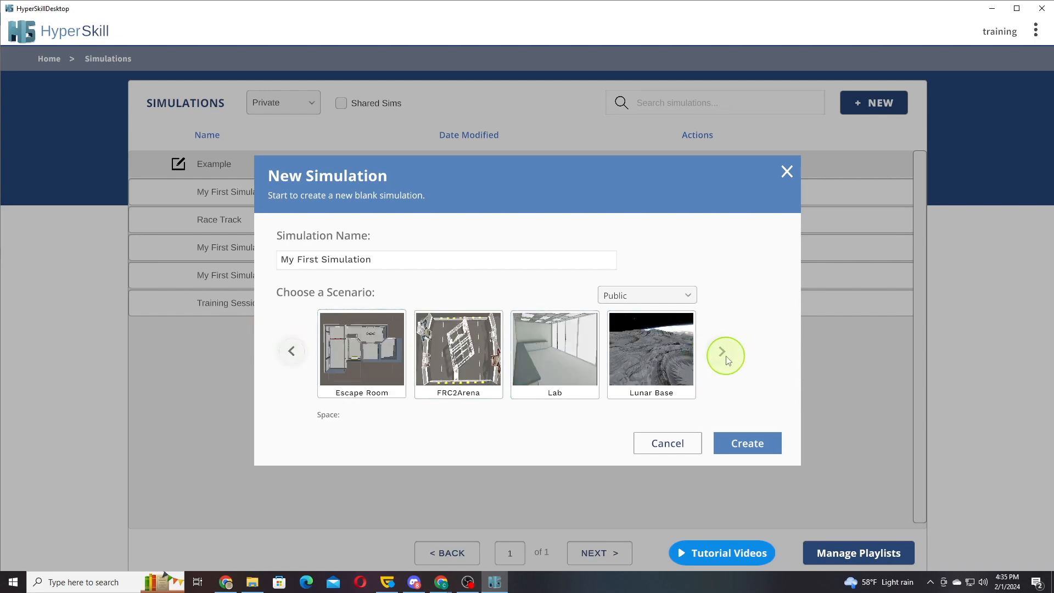
left_click(725, 356)
left_click(725, 357)
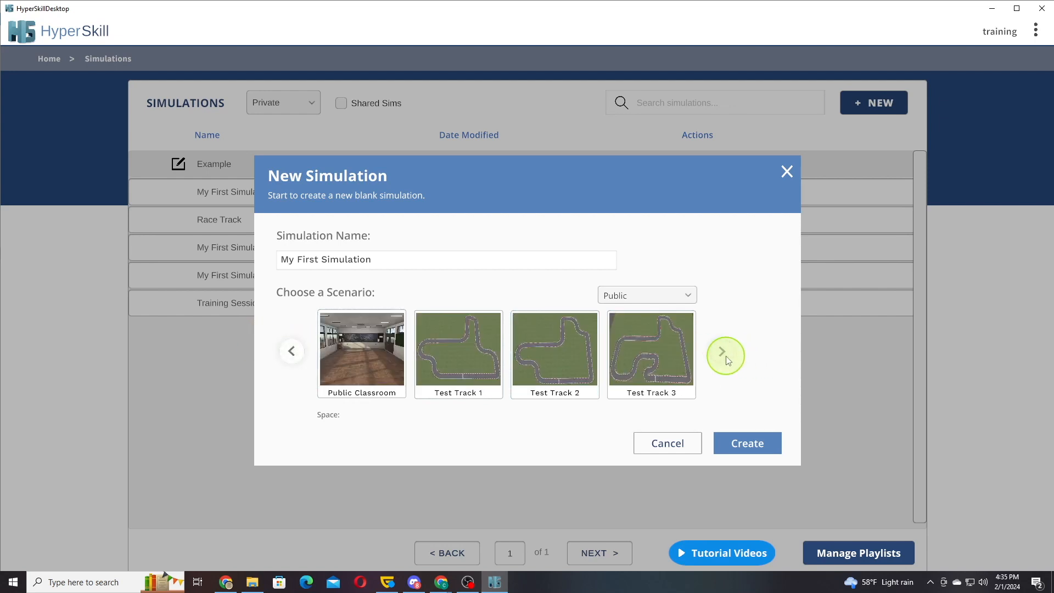
left_click(360, 349)
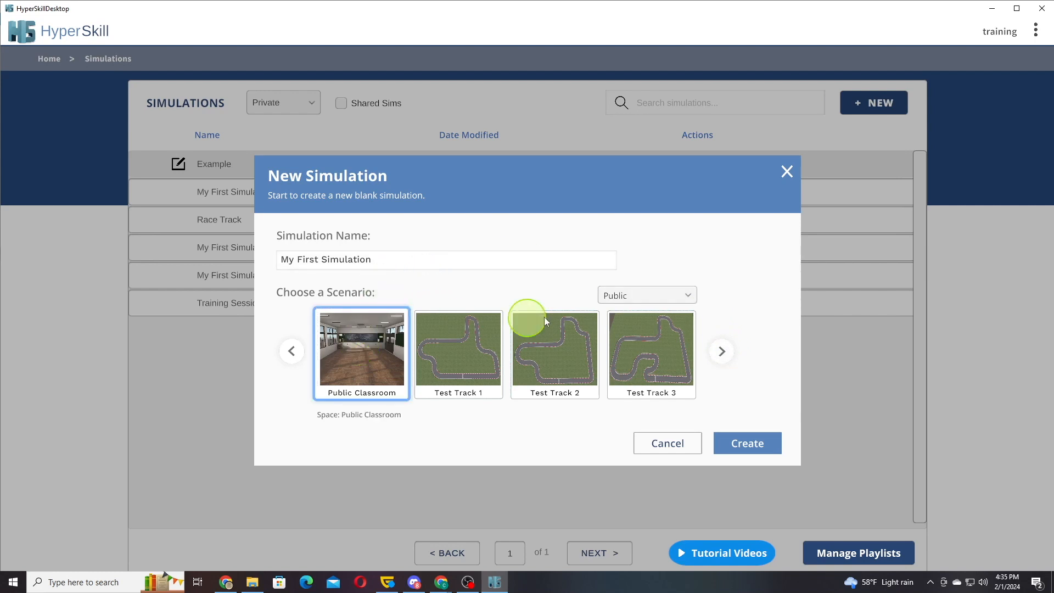
Check the private scenarios, and return the scenario list to the public ones.
left_click(634, 297)
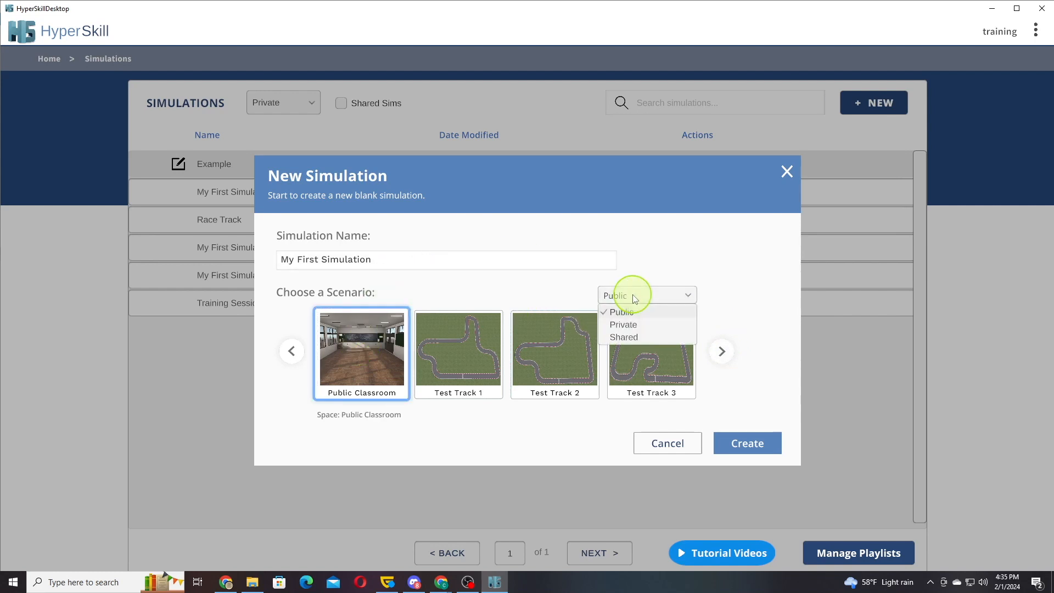
left_click(623, 324)
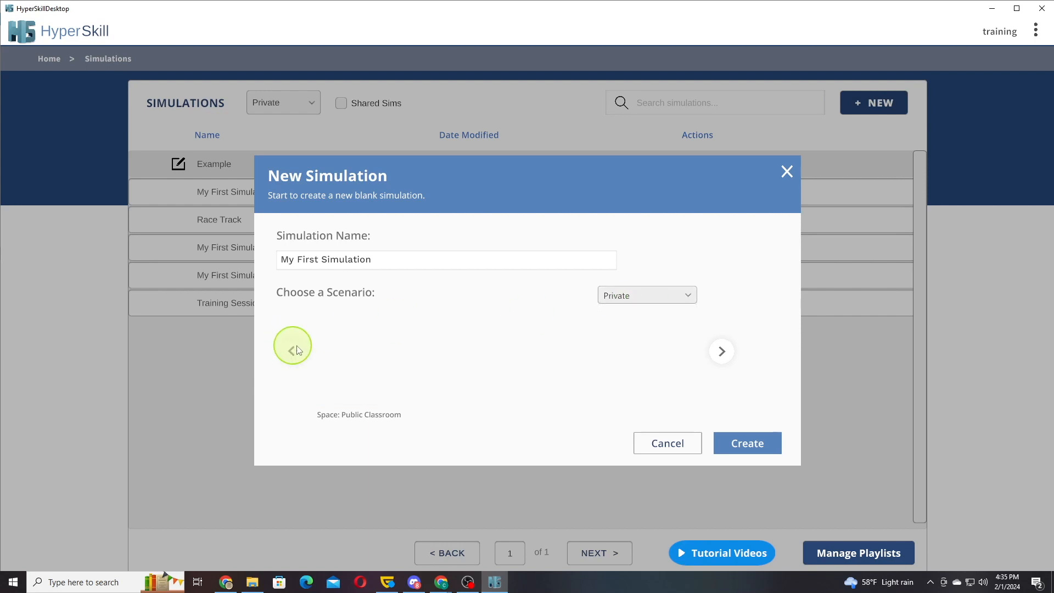
left_click(657, 294)
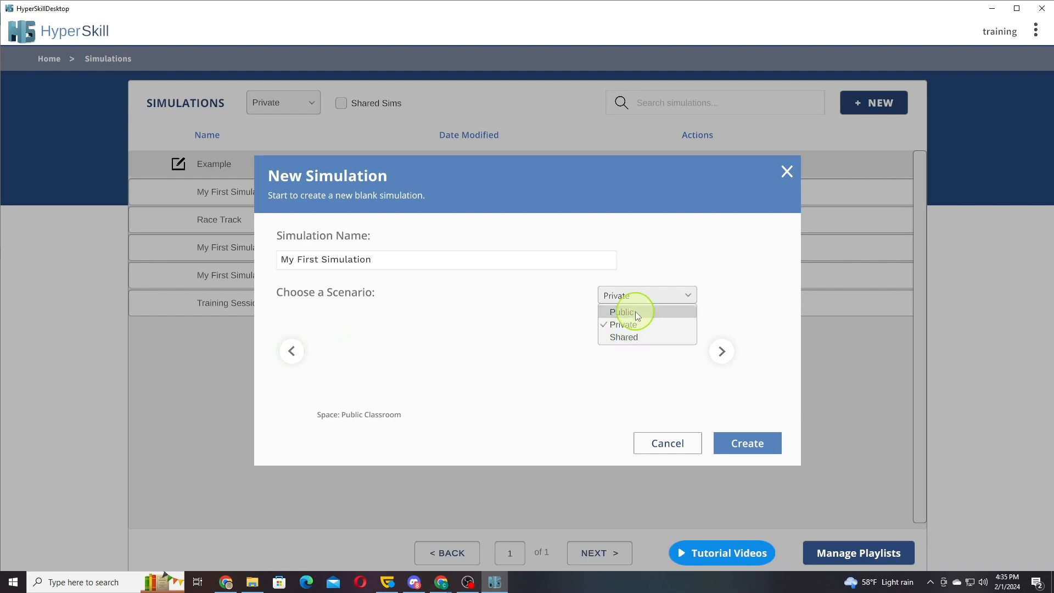
left_click(636, 314)
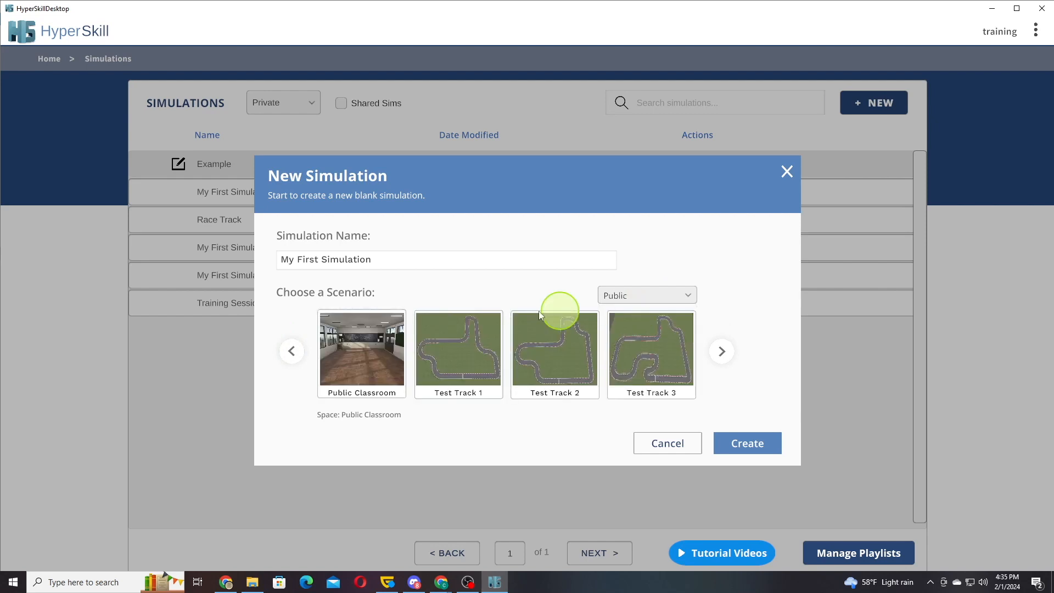
Create the simulation with the Public Classroom scenario and open it for editing.
left_click(360, 352)
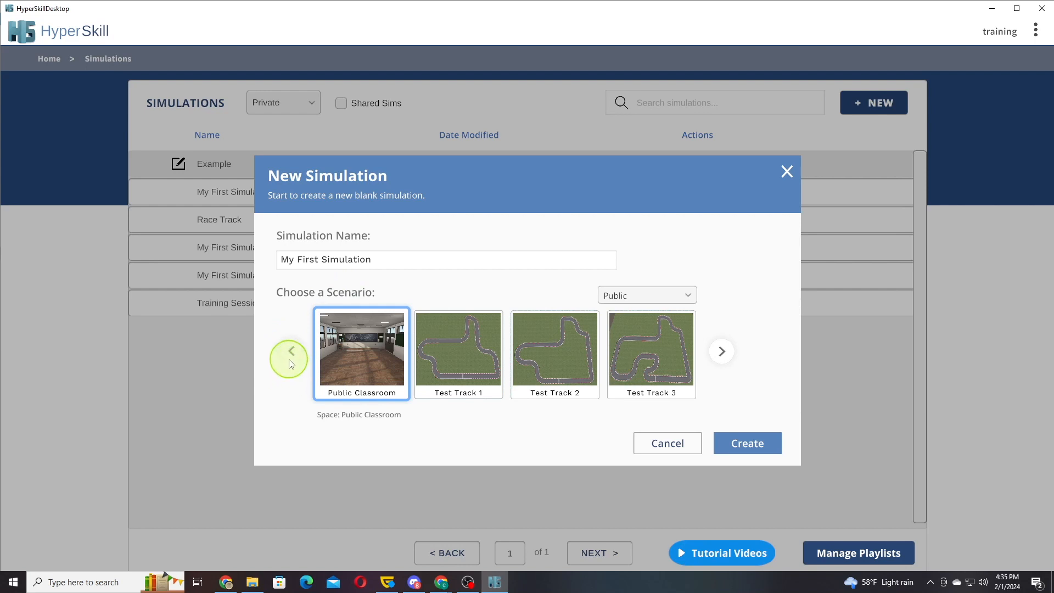
left_click(759, 443)
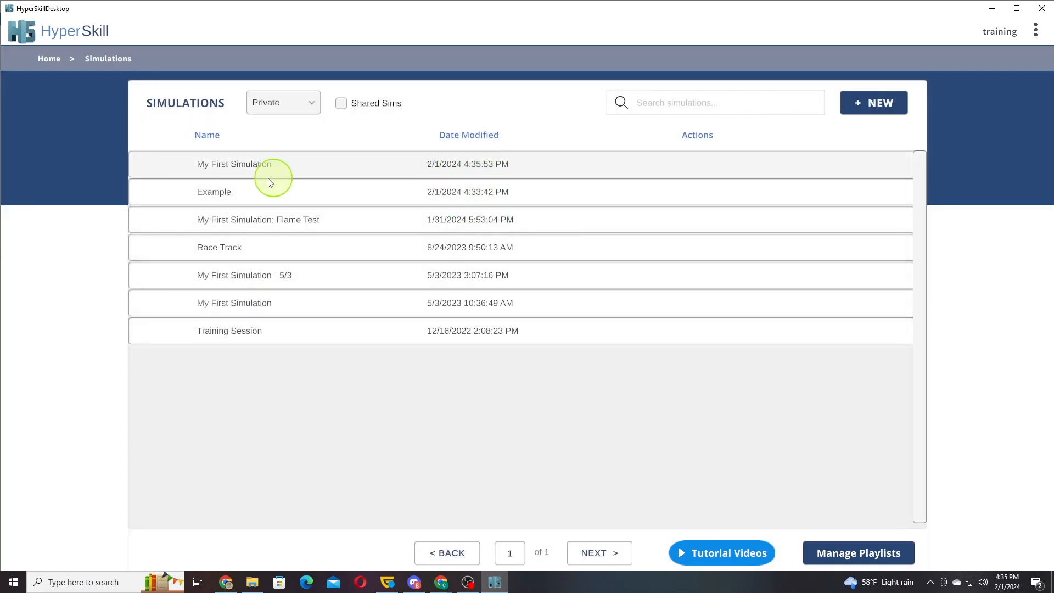
left_click(507, 169)
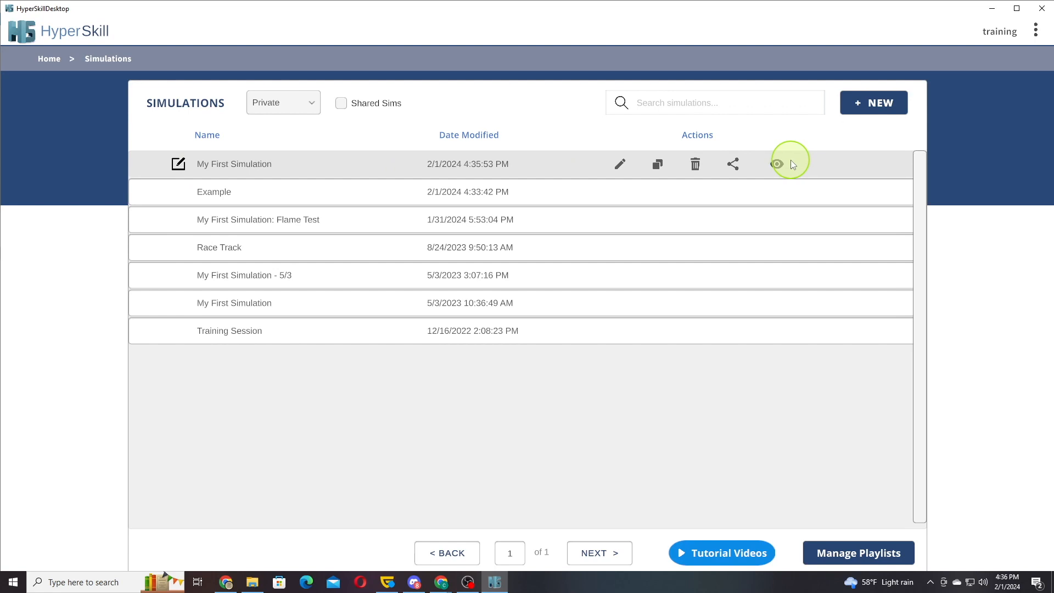
left_click(619, 164)
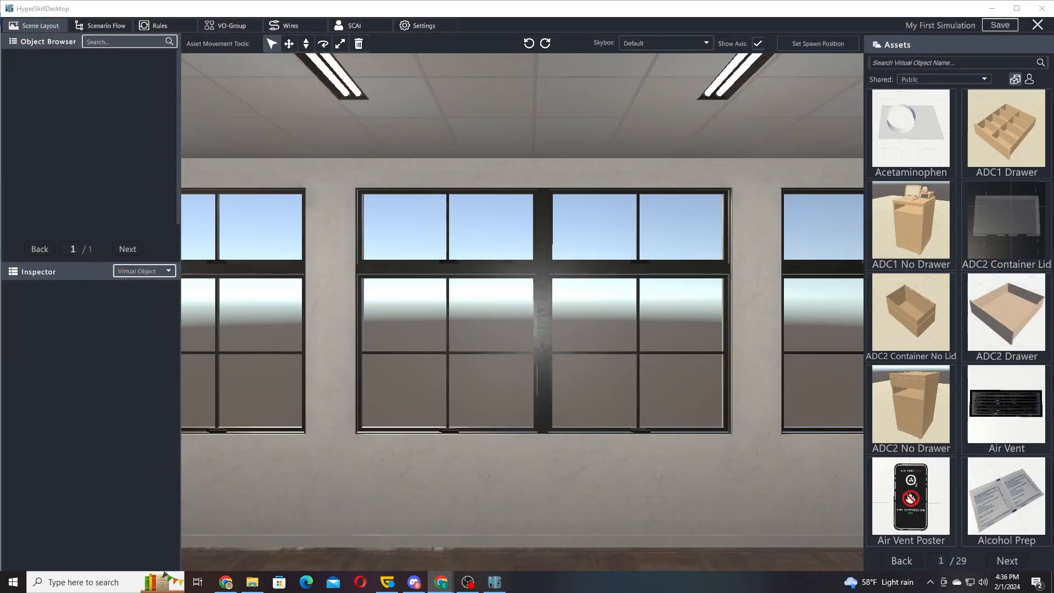
Look around the classroom scene from several directions and distances, examining the walls, the chalkboard and the magenta marker.
left_click(510, 311)
middle_click_drag(403, 326, 397, 303)
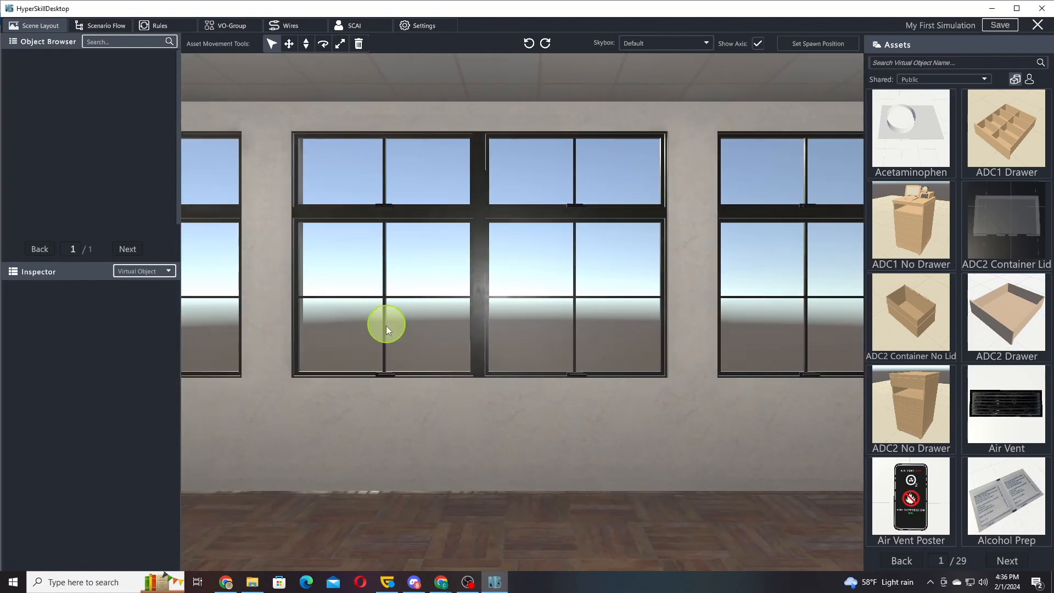
right_click_drag(385, 322, 878, 330)
right_click_drag(473, 316, 528, 350)
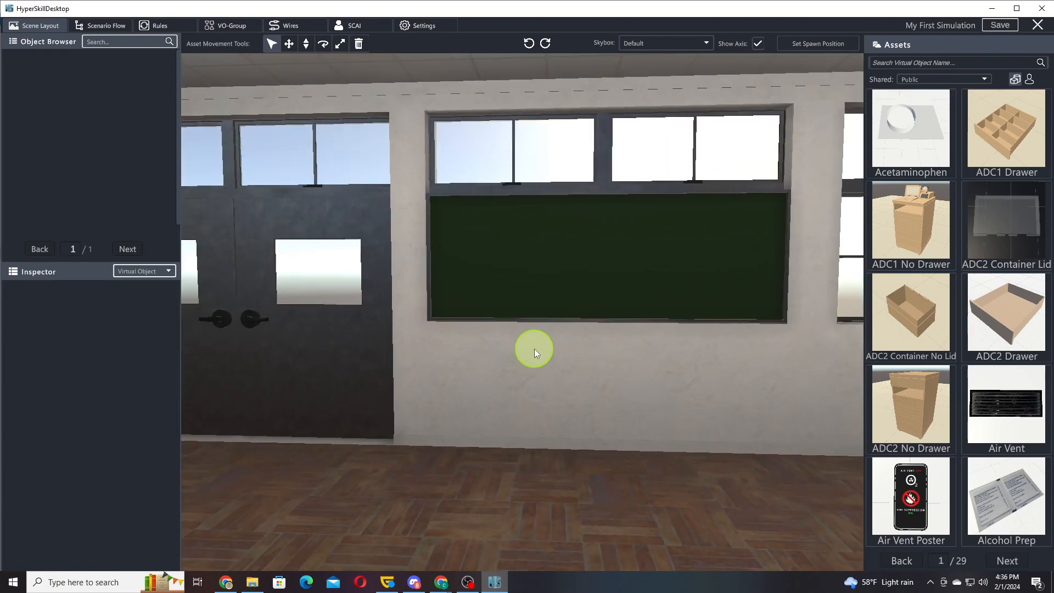
key("a")
key("d")
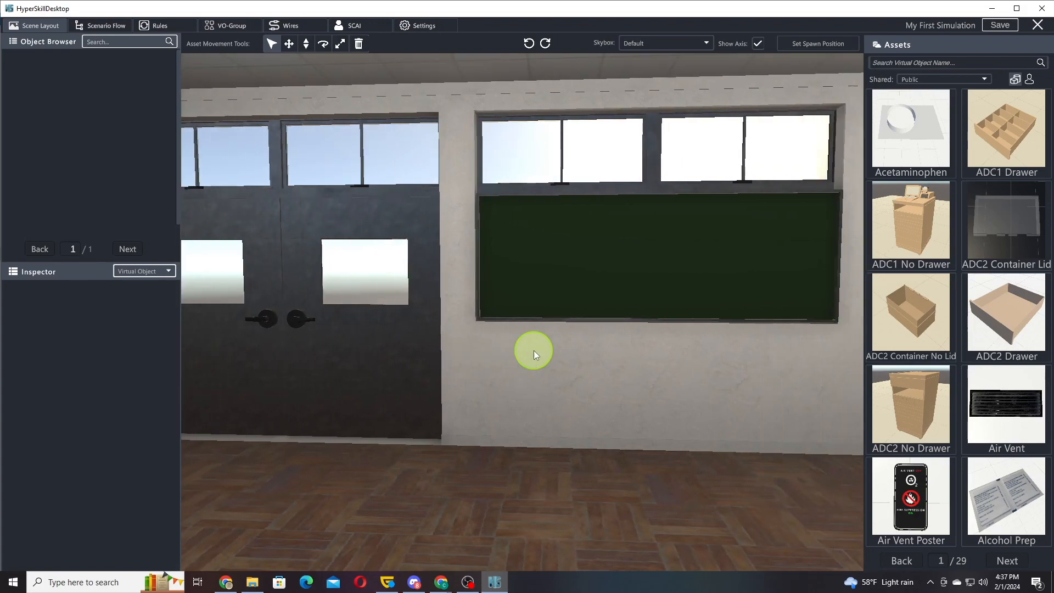
right_click_drag(533, 350, 862, 381)
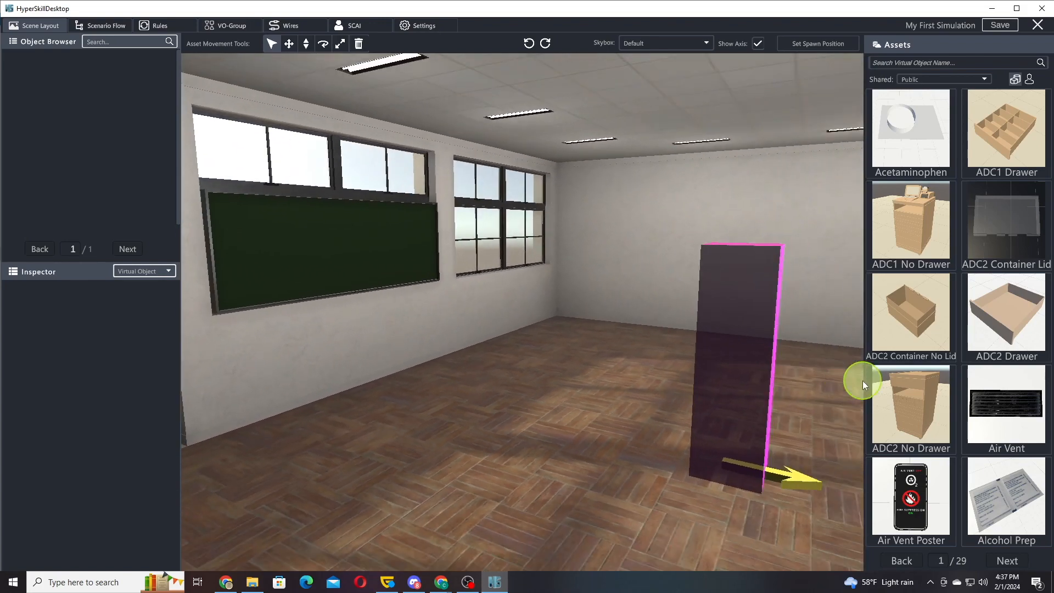
right_click_drag(665, 364, 533, 304)
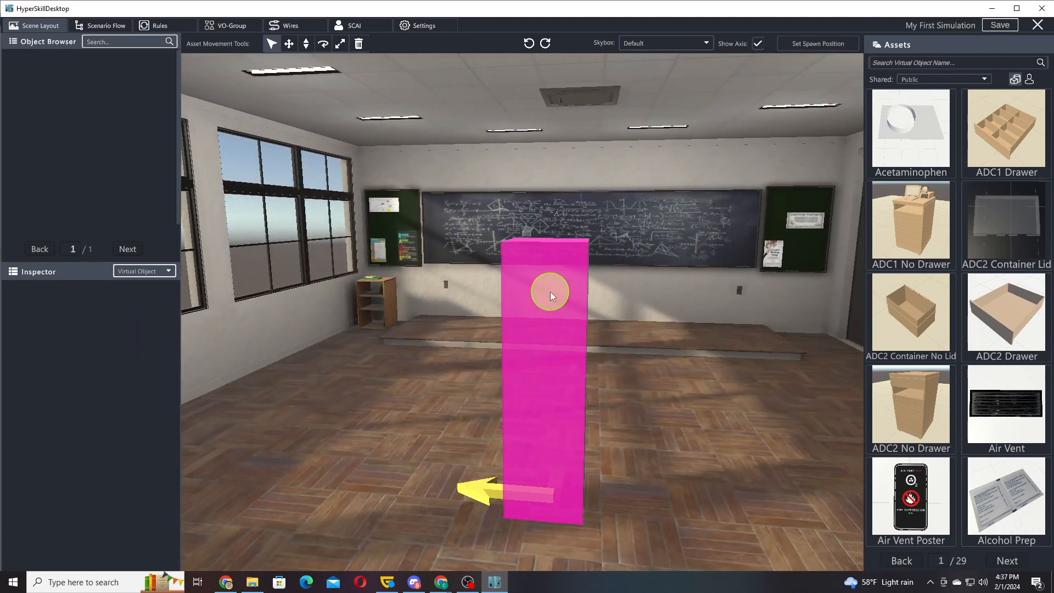
scroll(550, 291, "down", 3)
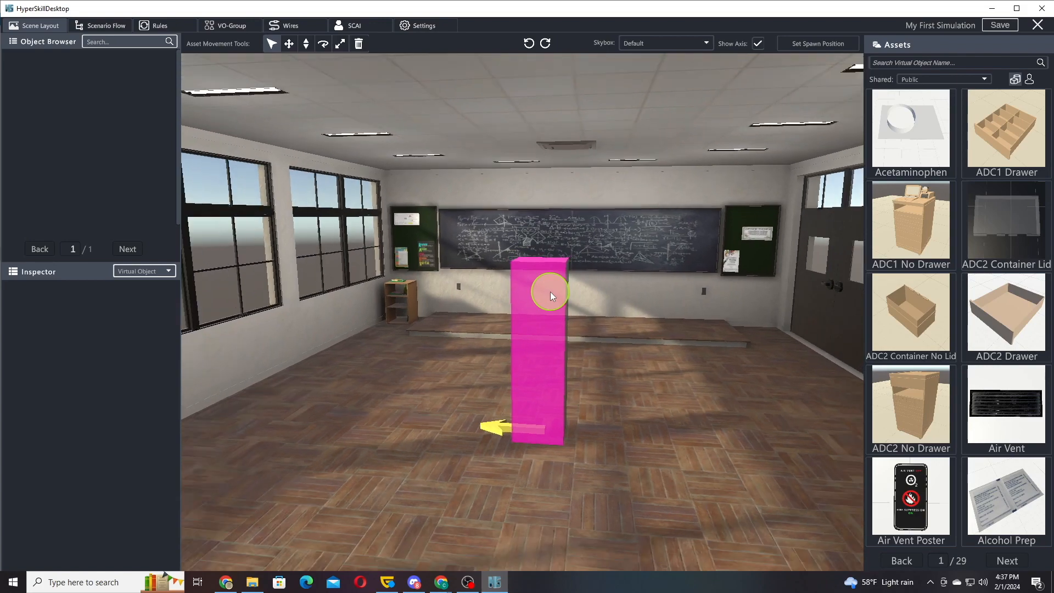
scroll(550, 292, "up", 3)
scroll(549, 291, "up", 2)
scroll(550, 291, "down", 4)
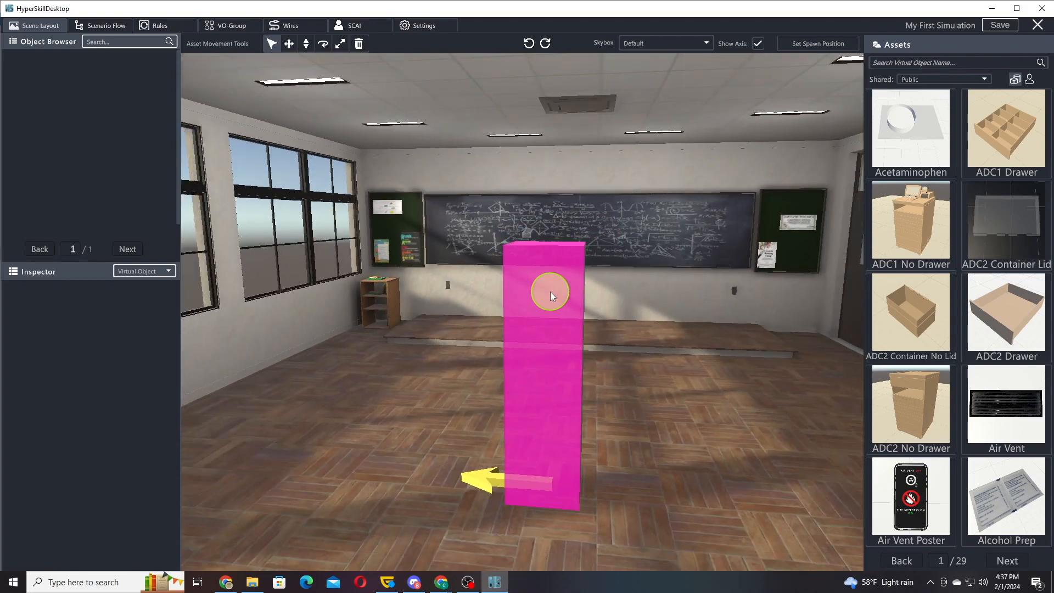
scroll(549, 291, "up", 2)
right_click_drag(548, 291, 499, 337)
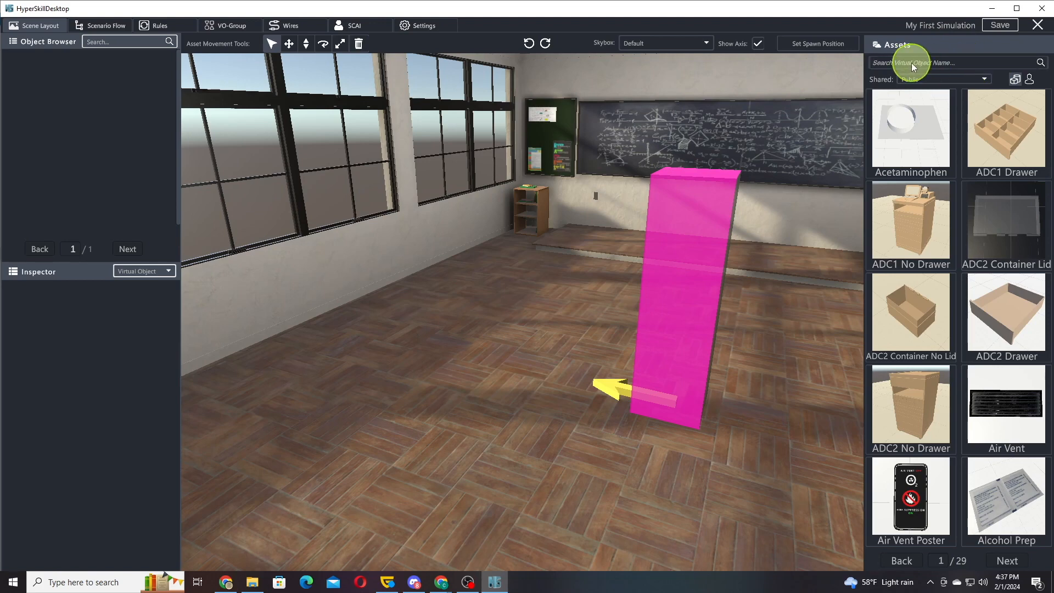
Search the public virtual objects for ADC, and clear the search to restore the full asset list.
type("ADC")
key("Return")
left_click(911, 62)
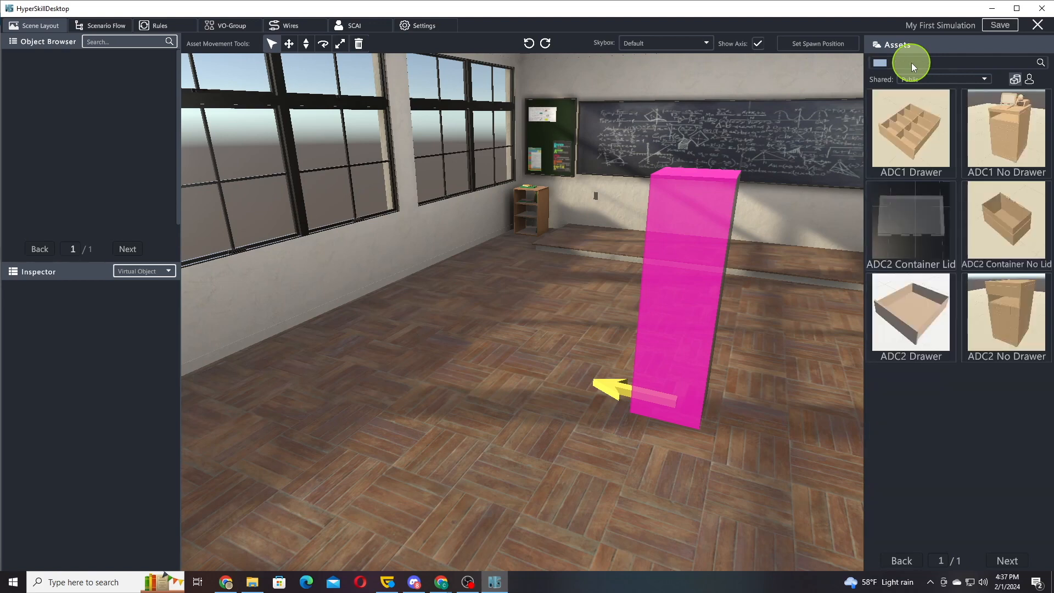
key("BackSpace")
key("Return")
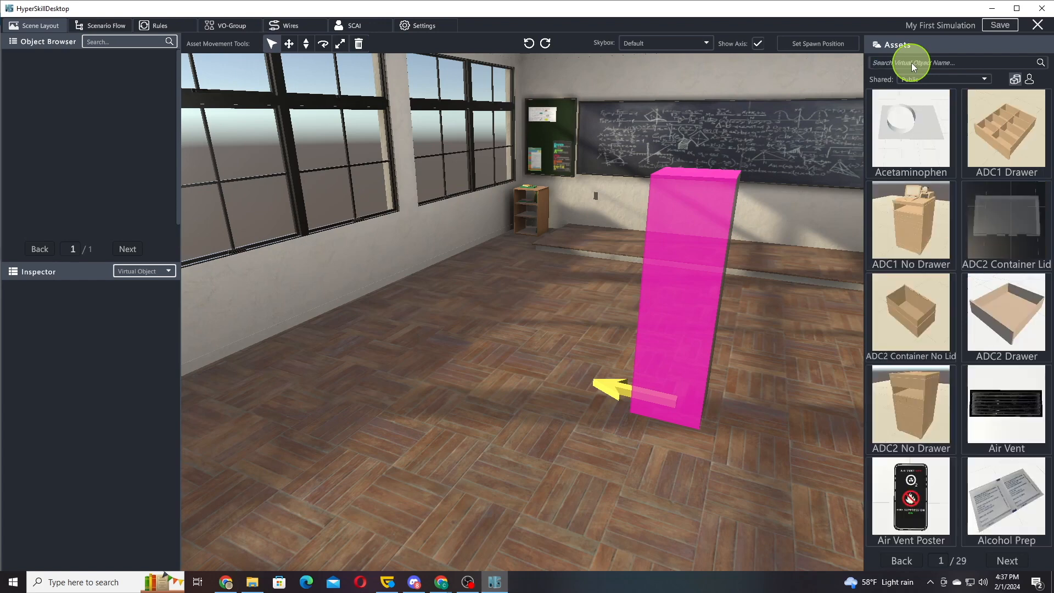
Review the asset sharing filter and the character assets, keeping Public and returning to the virtual objects.
left_click(934, 80)
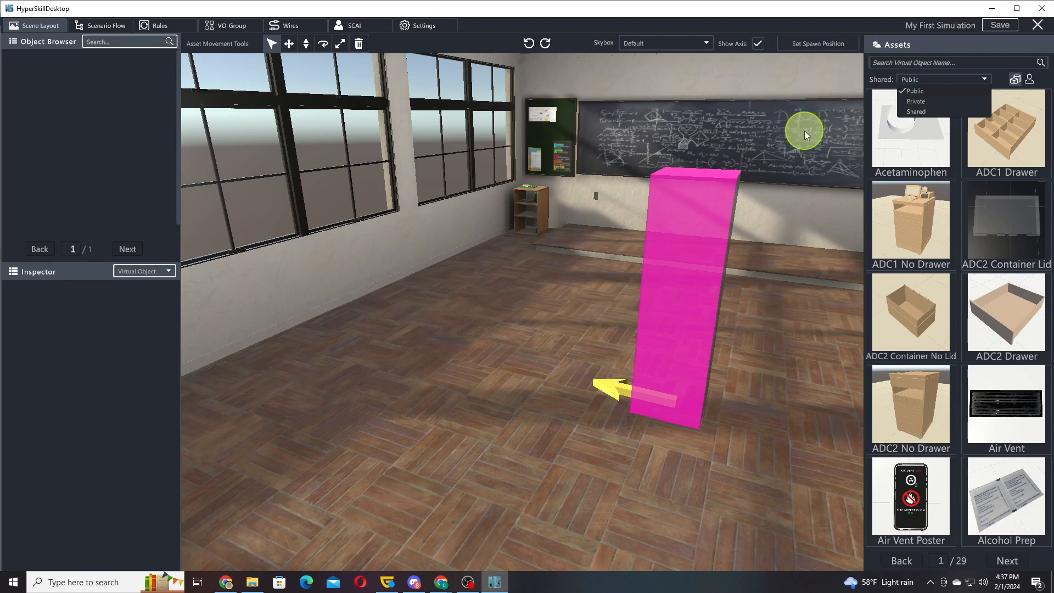
left_click(922, 94)
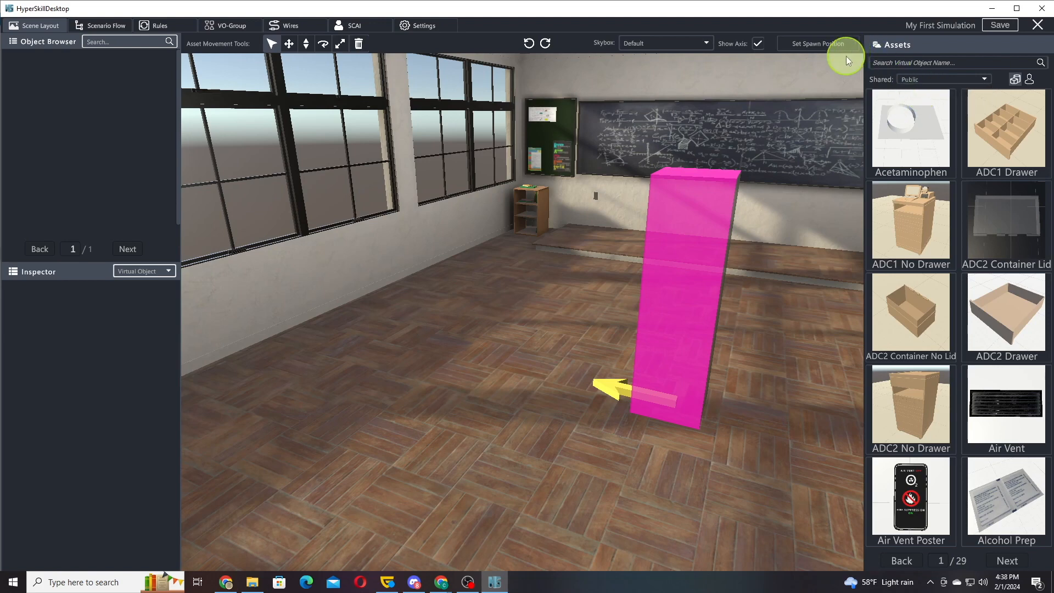
left_click(1030, 80)
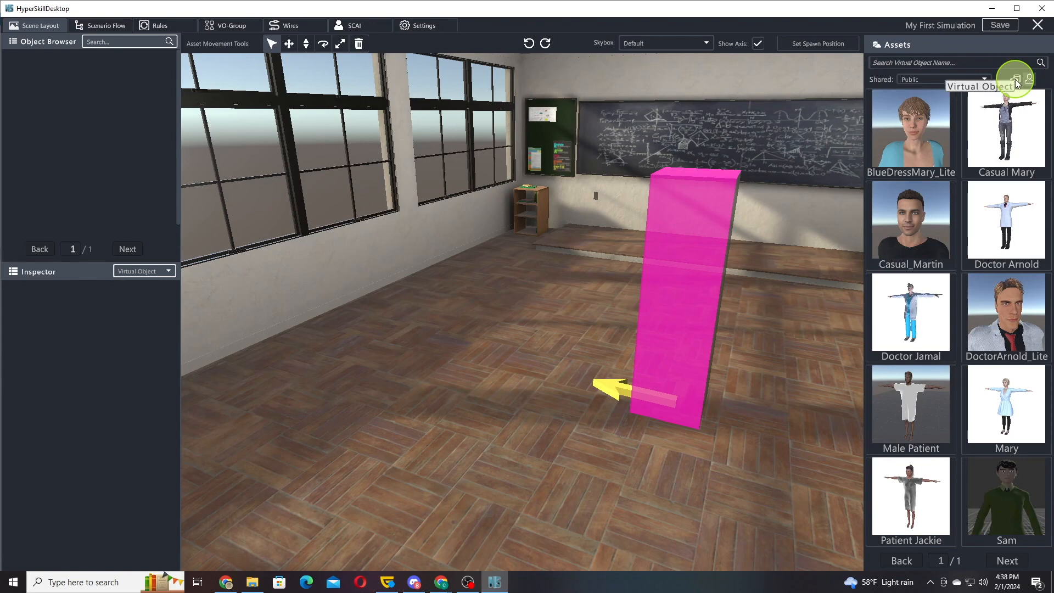
left_click(1015, 80)
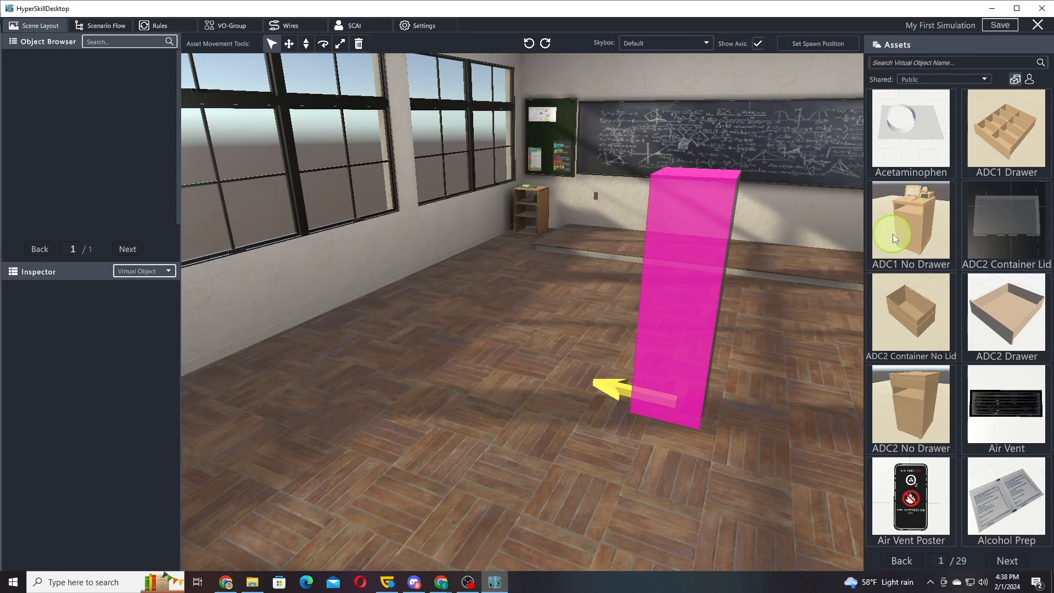
Place an ADC1 No Drawer cabinet on the floor beside the magenta marker, rotated about 268° around Y, and select it for moving.
left_click_drag(901, 231, 526, 377)
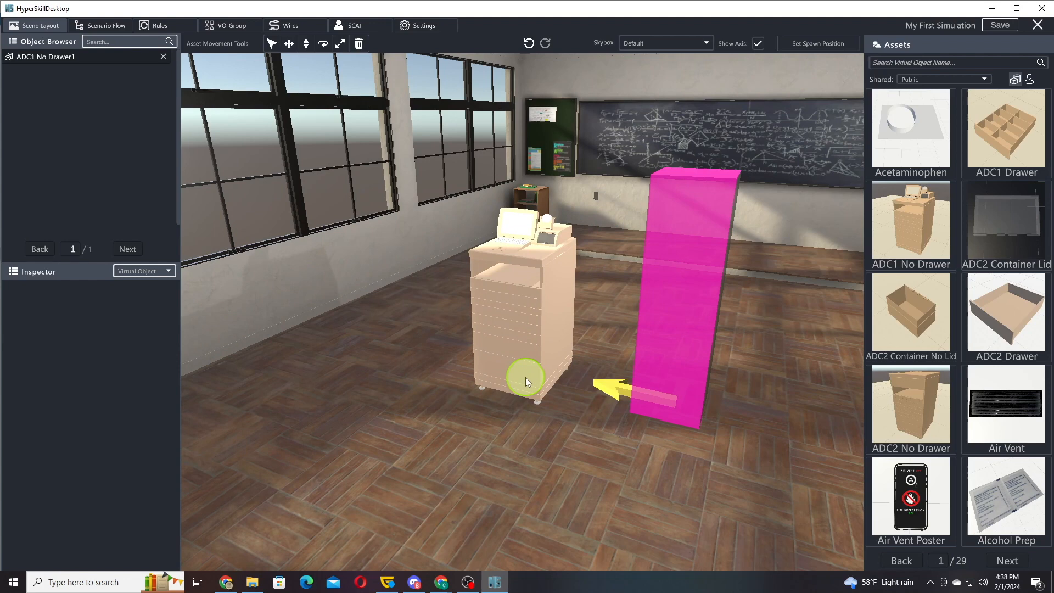
right_click_drag(525, 377, 527, 296)
left_click(527, 297)
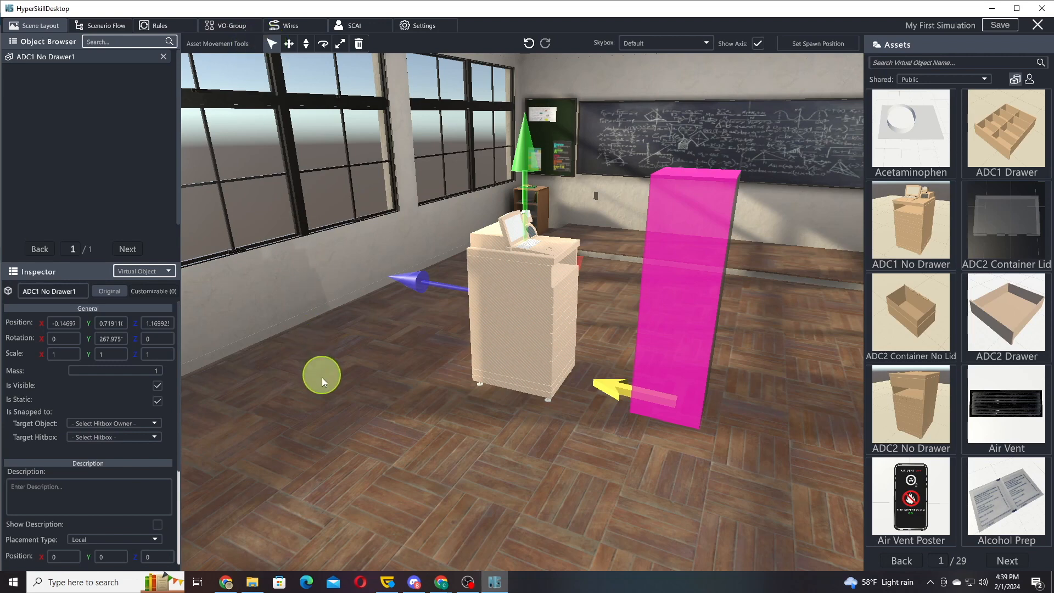
left_click(323, 397)
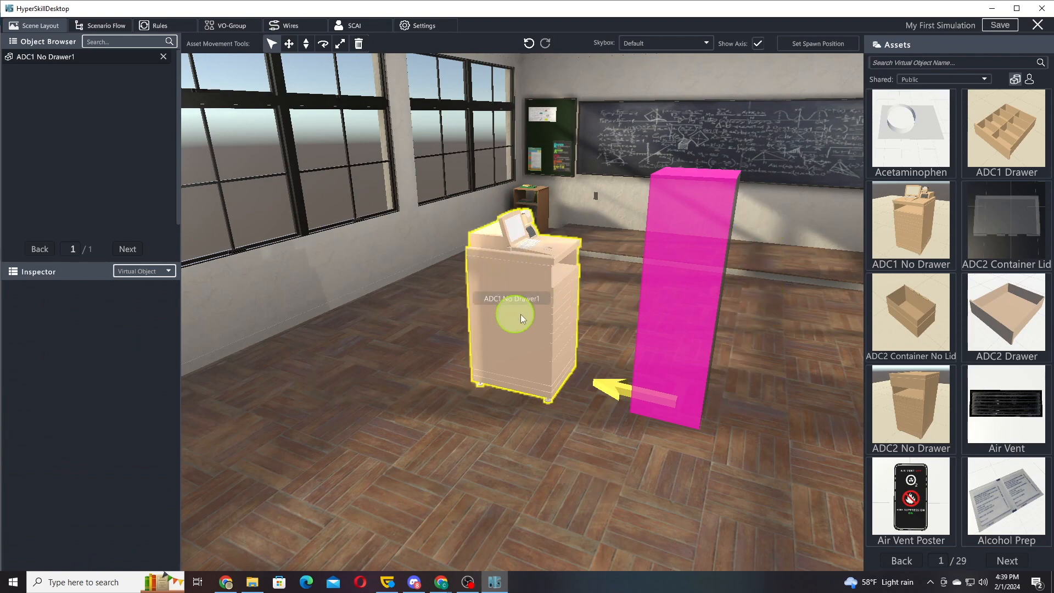
left_click(526, 245)
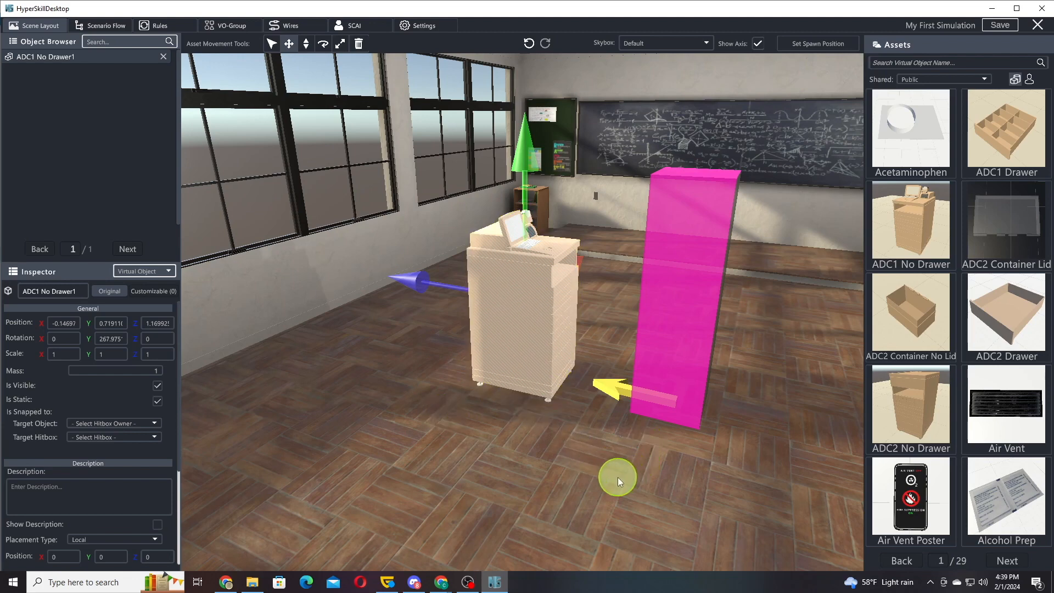
Move the ADC1 No Drawer cabinet across the floor and raise it slightly, to about X -0.47, Y 0.75, Z 1.44.
mouse_move(616, 476)
left_mouse_down()
mouse_move(637, 430)
mouse_move(608, 400)
mouse_move(560, 454)
mouse_move(578, 505)
mouse_move(607, 505)
mouse_move(624, 460)
mouse_move(602, 454)
mouse_move(609, 487)
mouse_move(587, 463)
mouse_move(618, 475)
mouse_move(613, 485)
left_mouse_up()
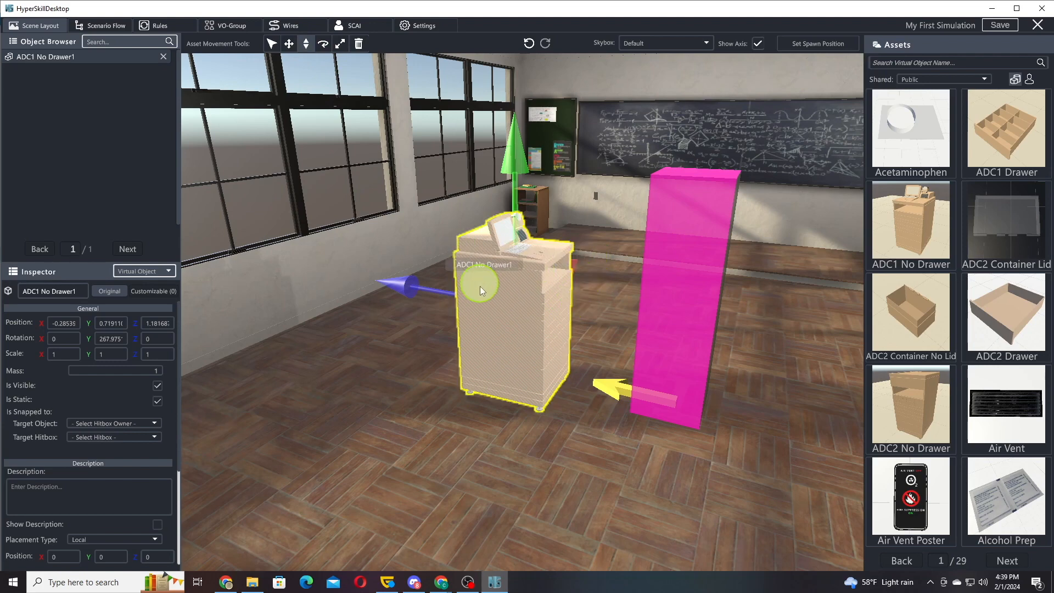
mouse_move(473, 326)
left_mouse_down()
mouse_move(477, 282)
mouse_move(476, 328)
mouse_move(478, 318)
left_mouse_up()
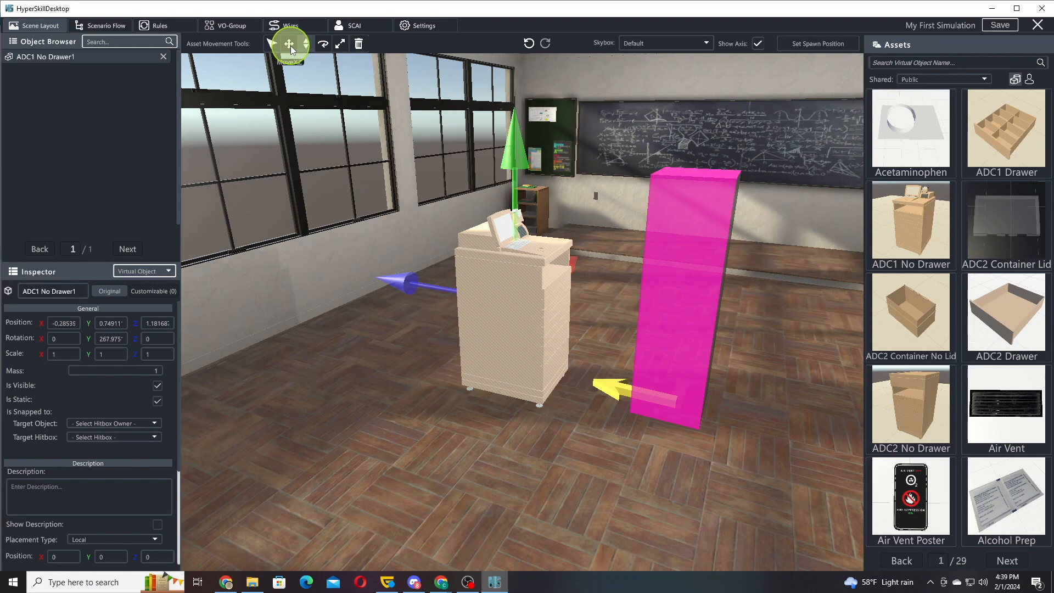
mouse_move(409, 356)
left_mouse_down()
mouse_move(370, 321)
mouse_move(384, 360)
mouse_move(395, 357)
left_mouse_up()
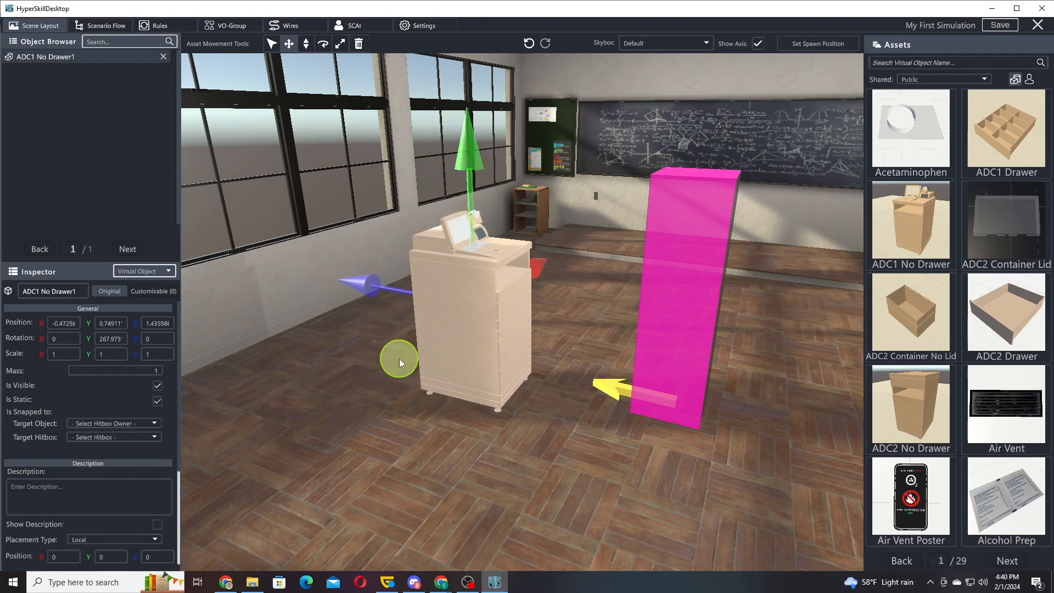
Rotate the cabinet to about 263° around Y and scale it uniformly to about 1.27.
left_click(323, 42)
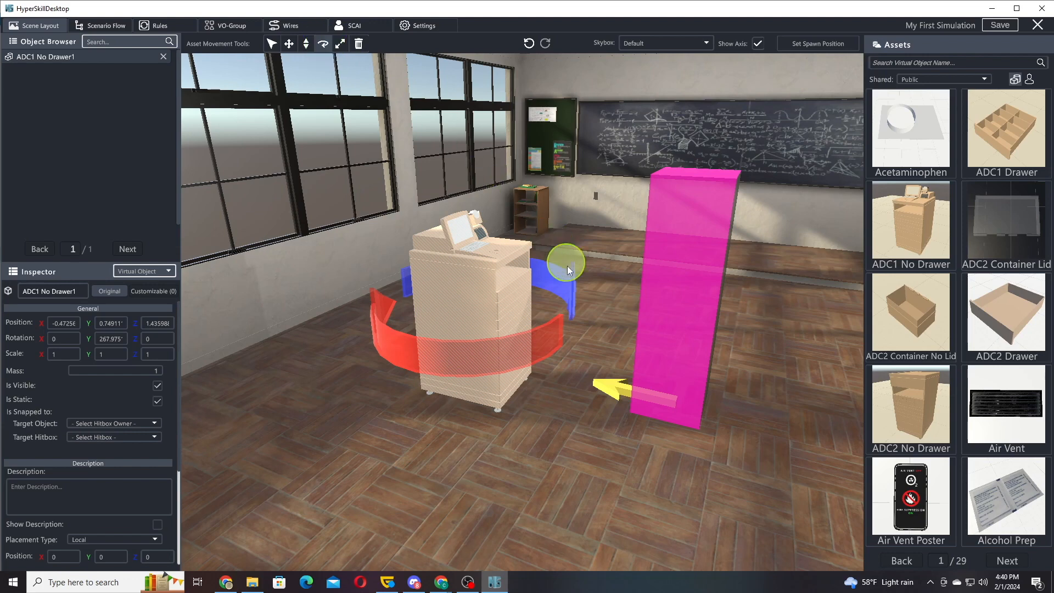
left_click_drag(517, 345, 565, 310)
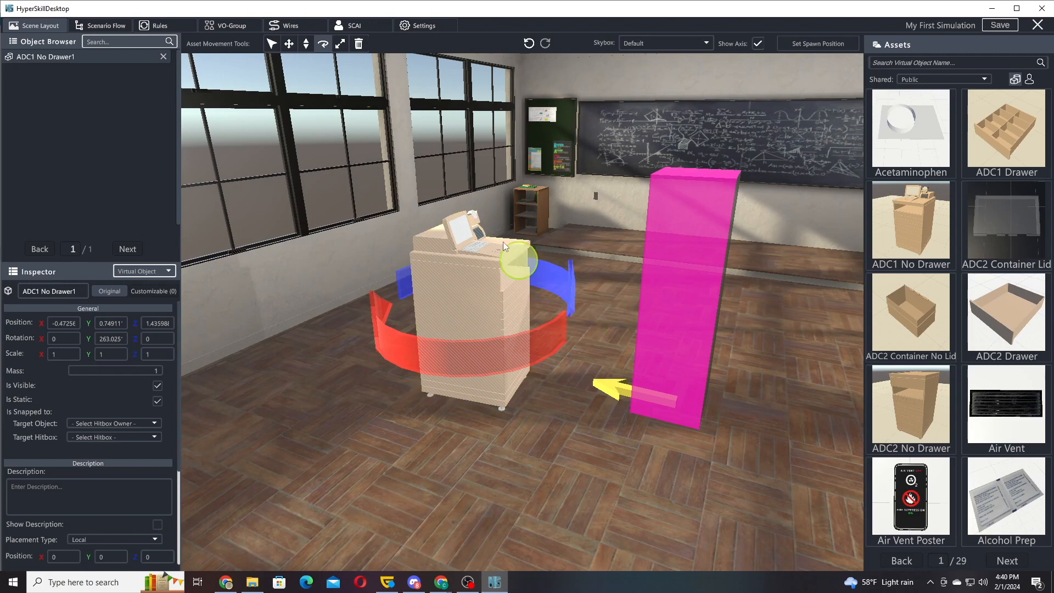
left_click(341, 45)
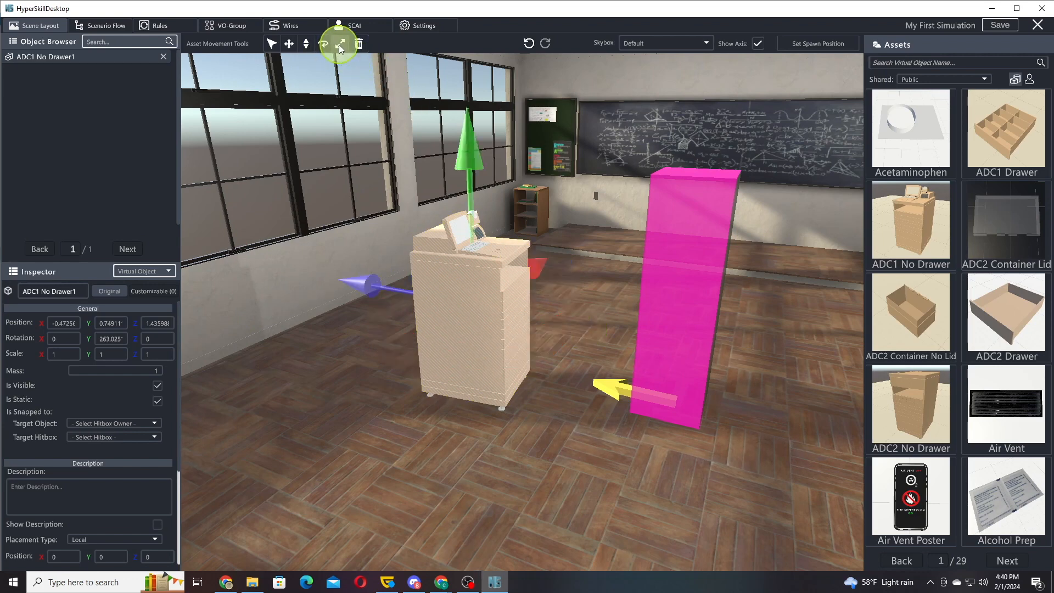
left_click_drag(483, 295, 313, 501)
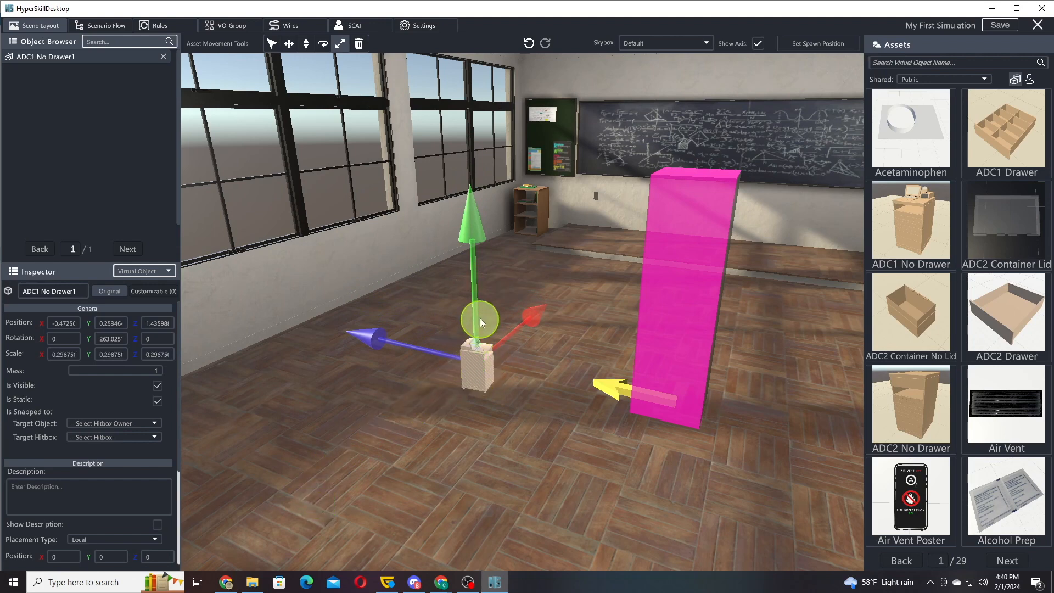
left_click_drag(482, 363, 759, 54)
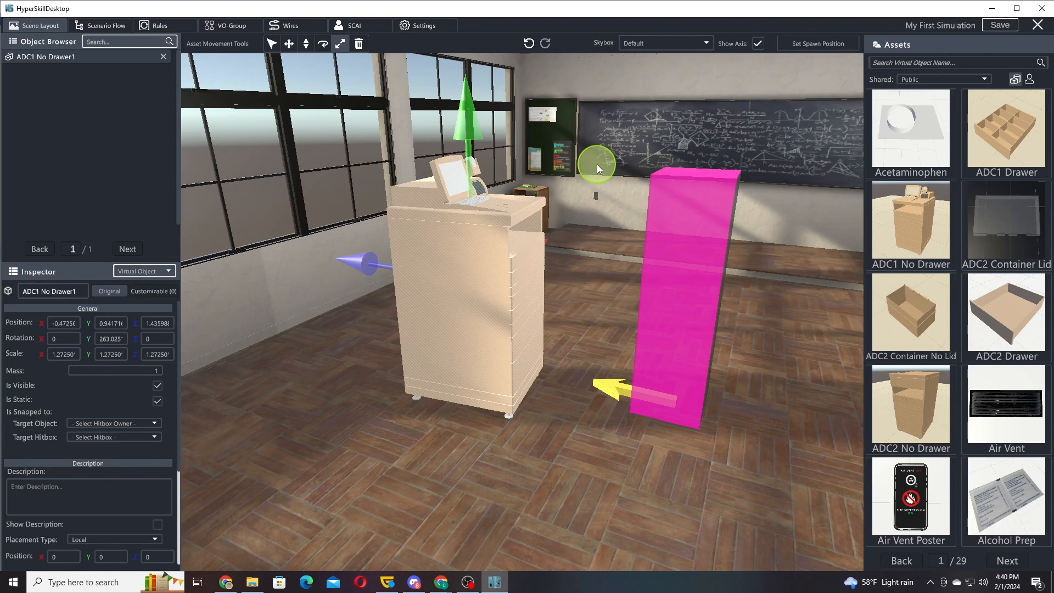
Delete the ADC1 No Drawer cabinet from the scene, and undo and redo the deletion.
left_click(359, 43)
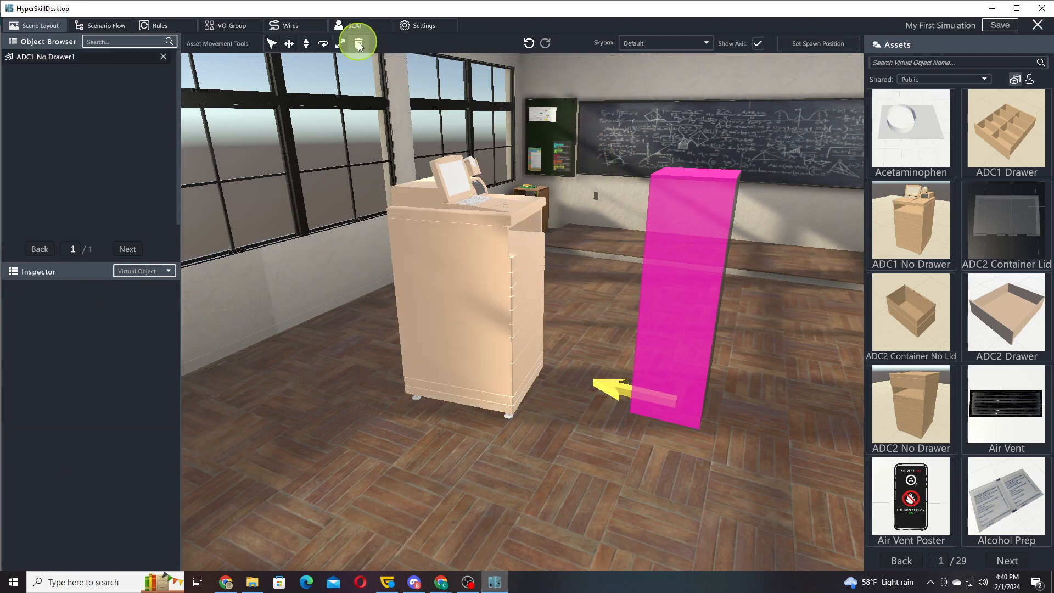
left_click(459, 236)
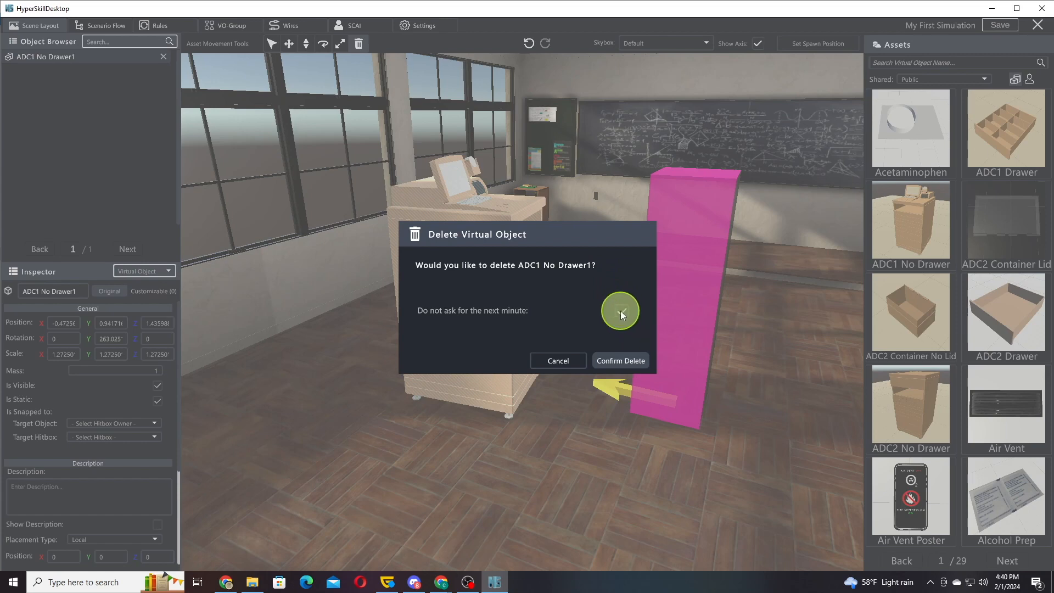
left_click(626, 362)
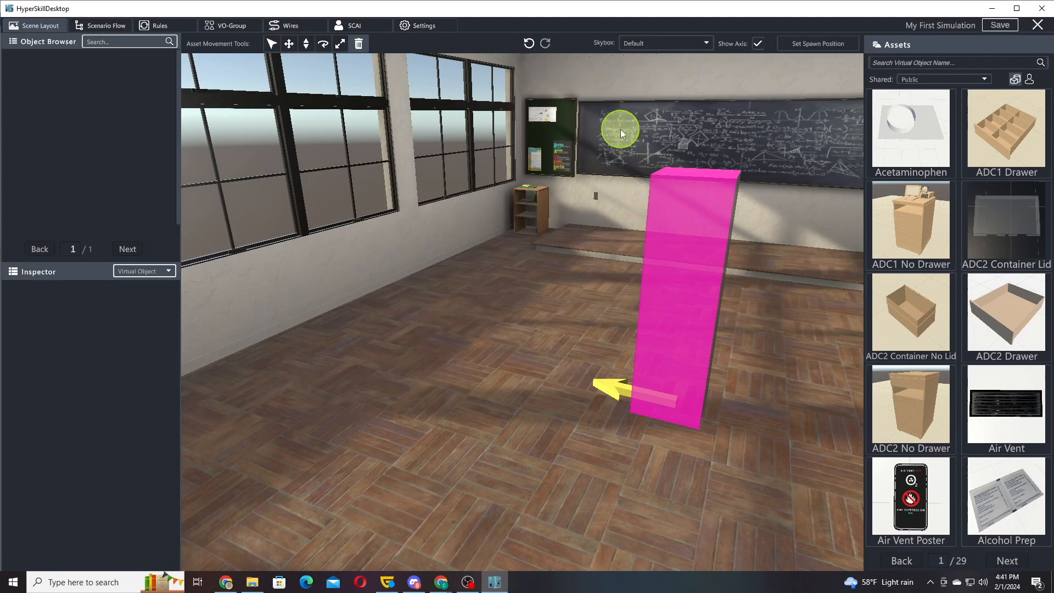
left_click(528, 43)
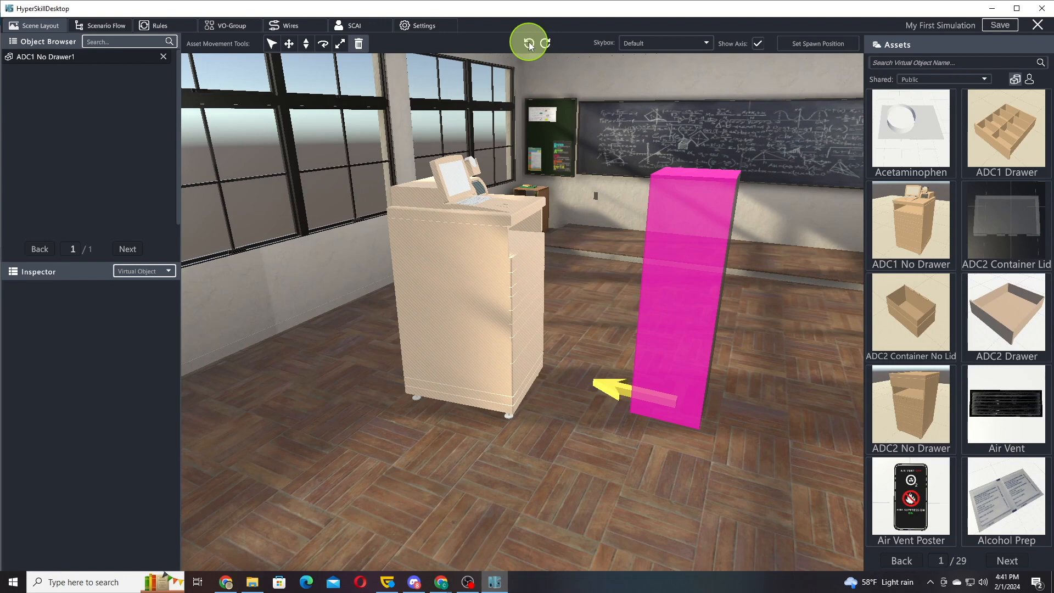
left_click(545, 44)
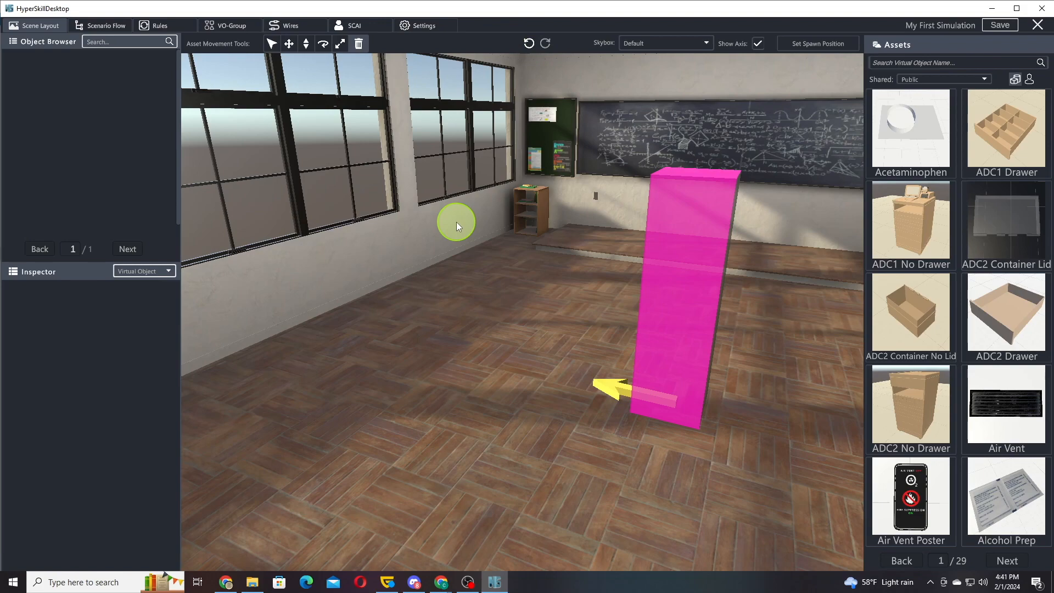
Set the skybox to Day_Casual, and toggle the axis display so that it stays enabled.
right_click_drag(632, 186, 388, 165)
right_click_drag(456, 172, 613, 140)
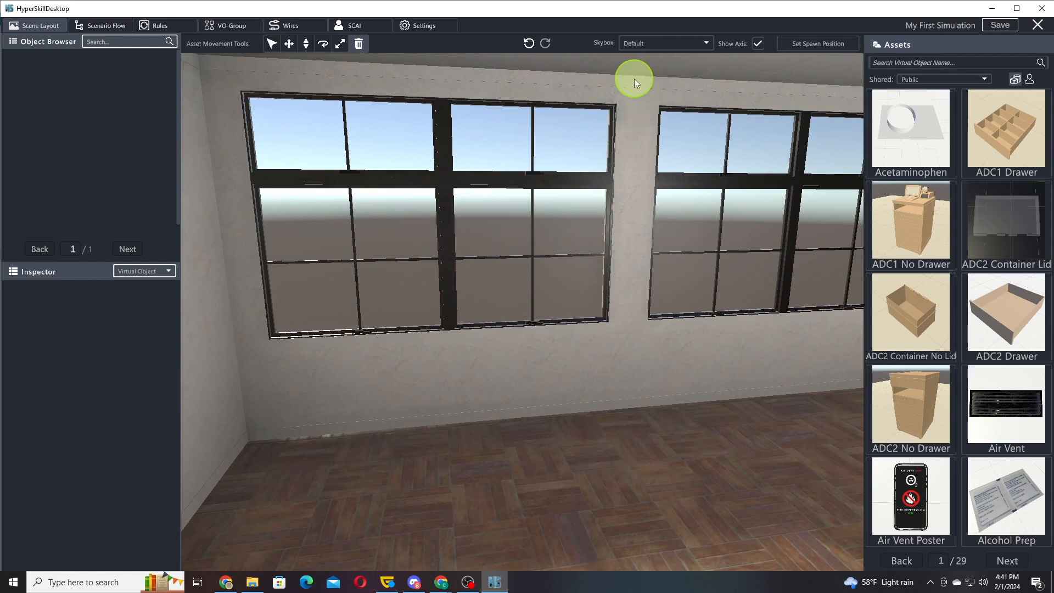
left_click(271, 43)
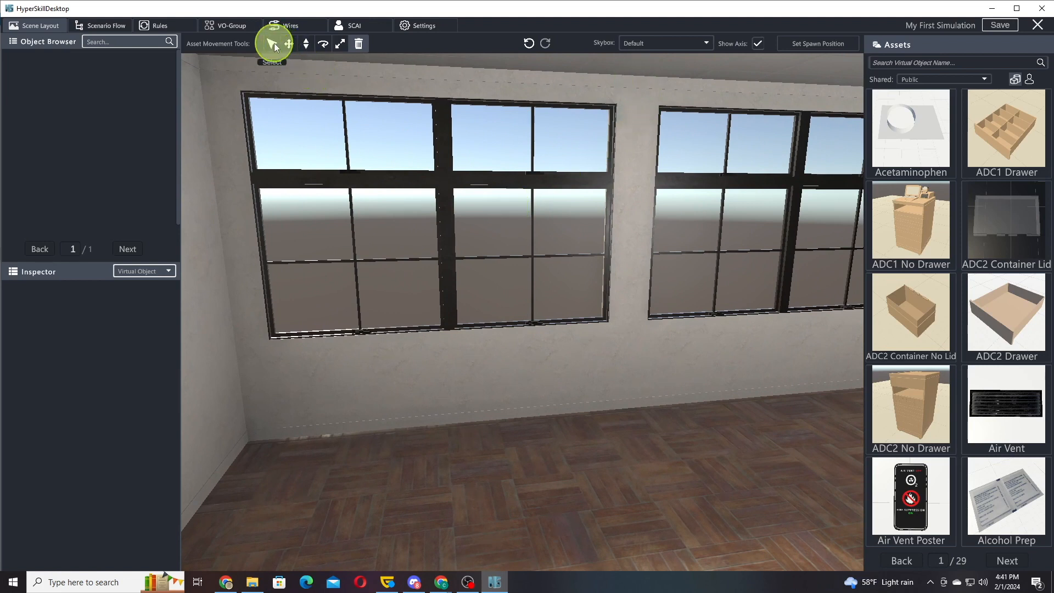
left_click(665, 42)
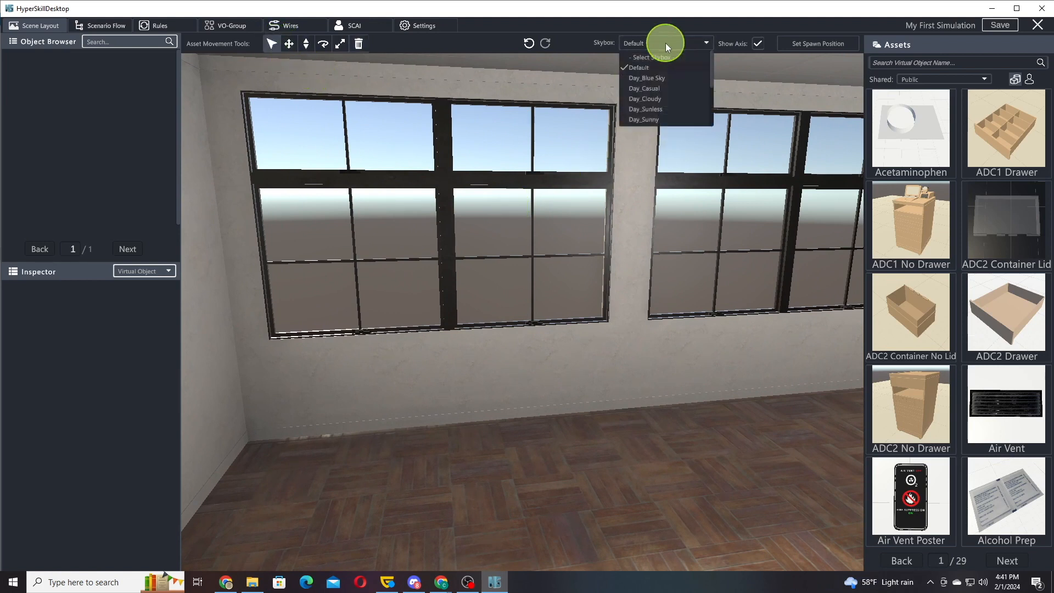
left_click(652, 88)
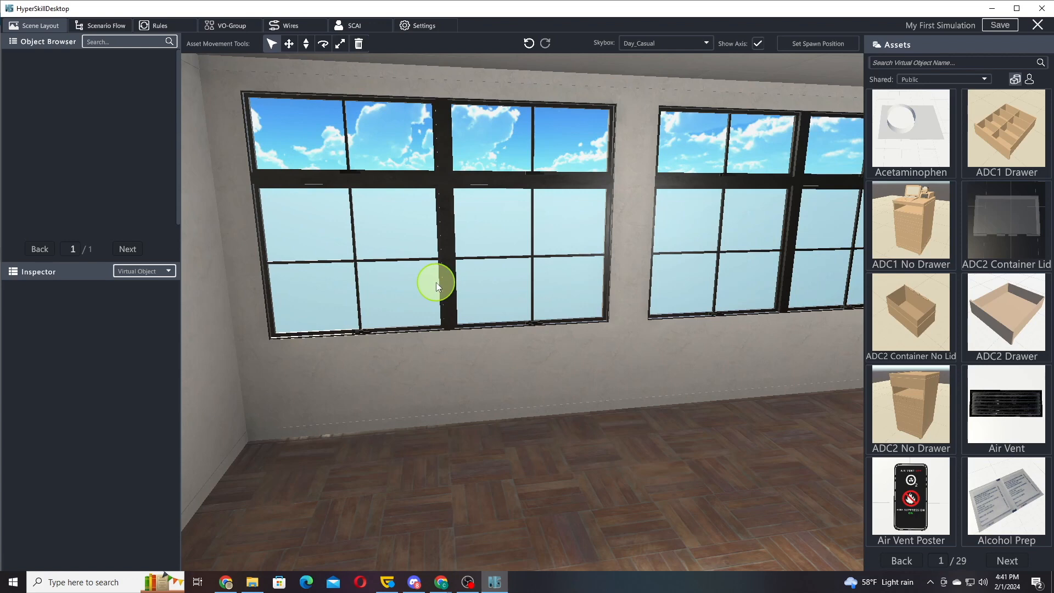
right_click_drag(403, 281, 577, 232)
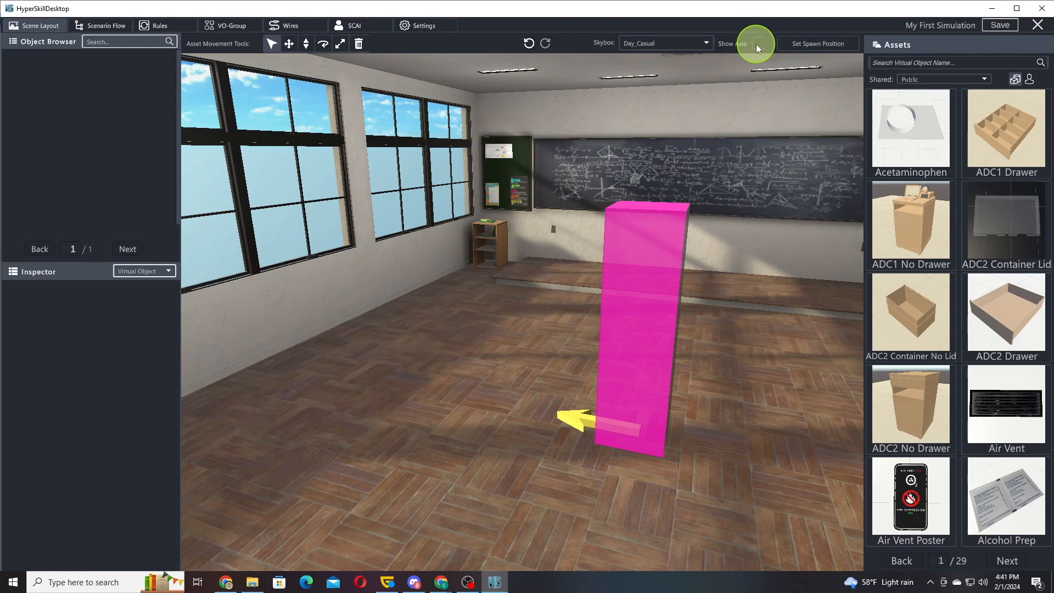
left_click(757, 45)
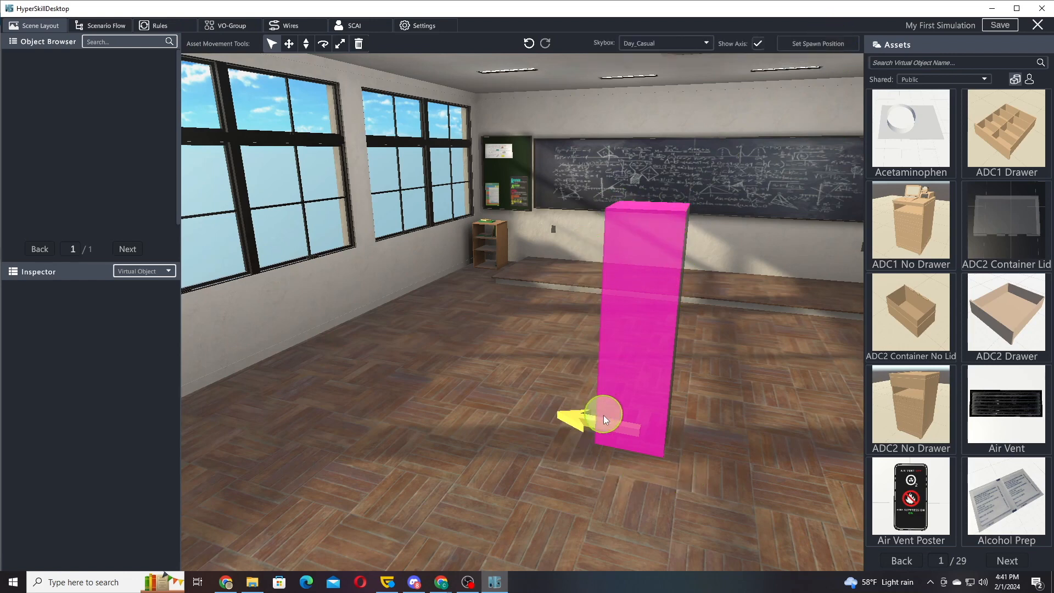
Set a new spawn position closer to the windows, with the marker's arrow pointing away from them.
right_click_drag(518, 412, 598, 433)
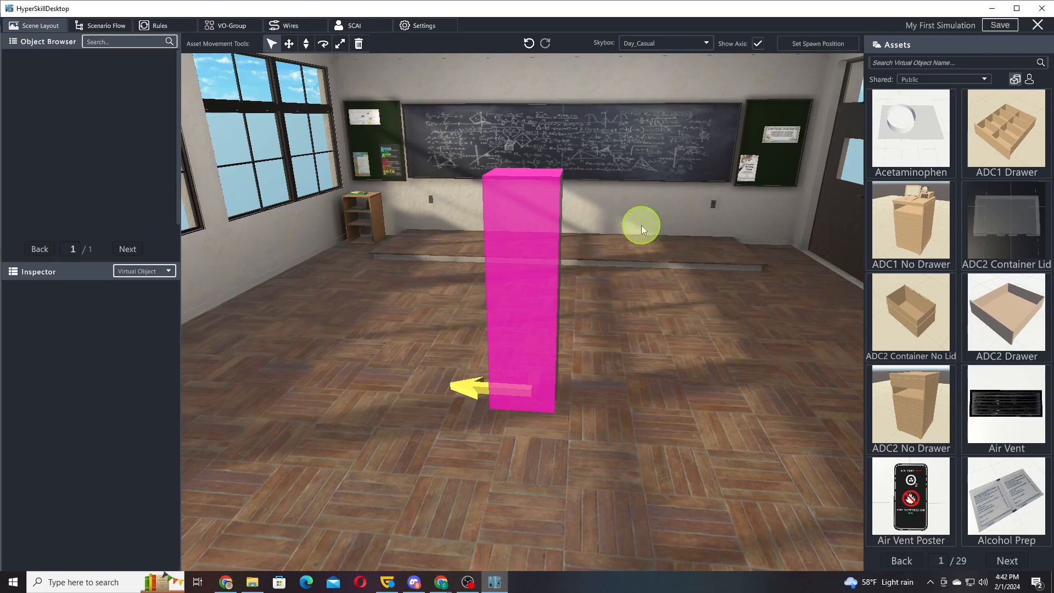
left_click(819, 42)
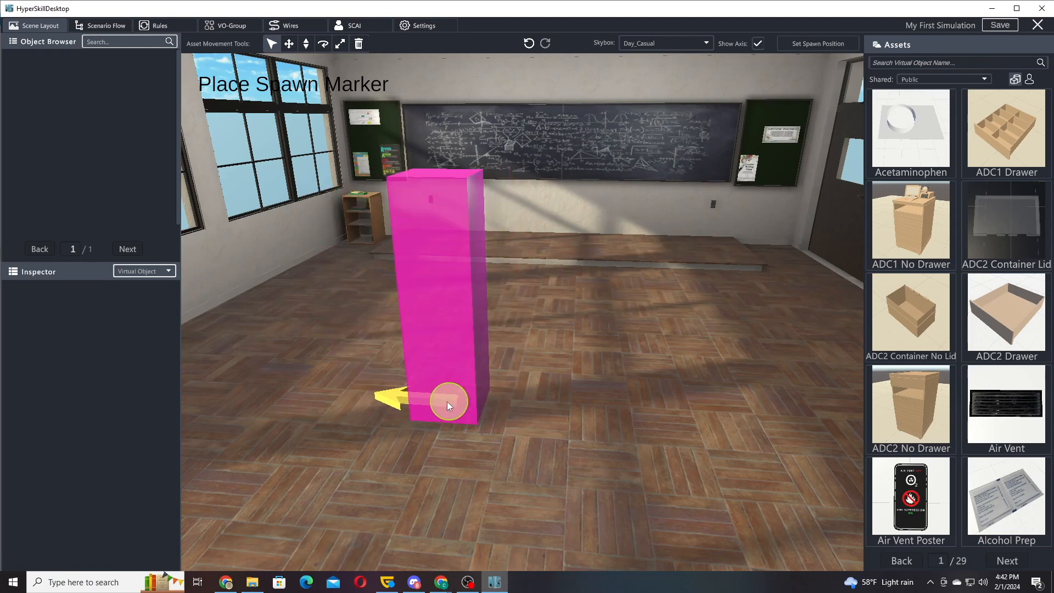
left_click(387, 398)
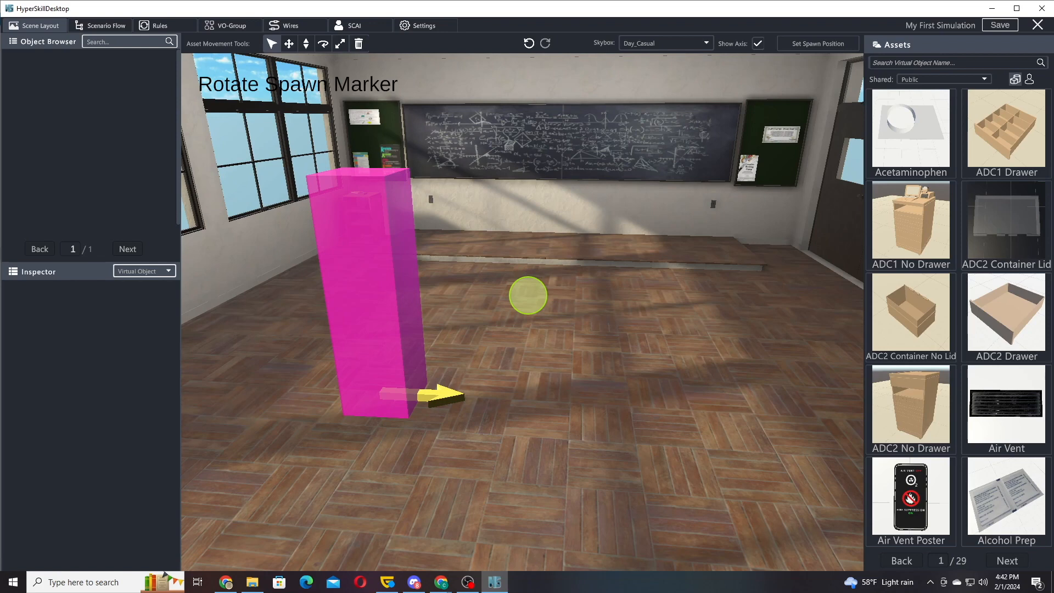
right_click_drag(478, 311, 410, 321)
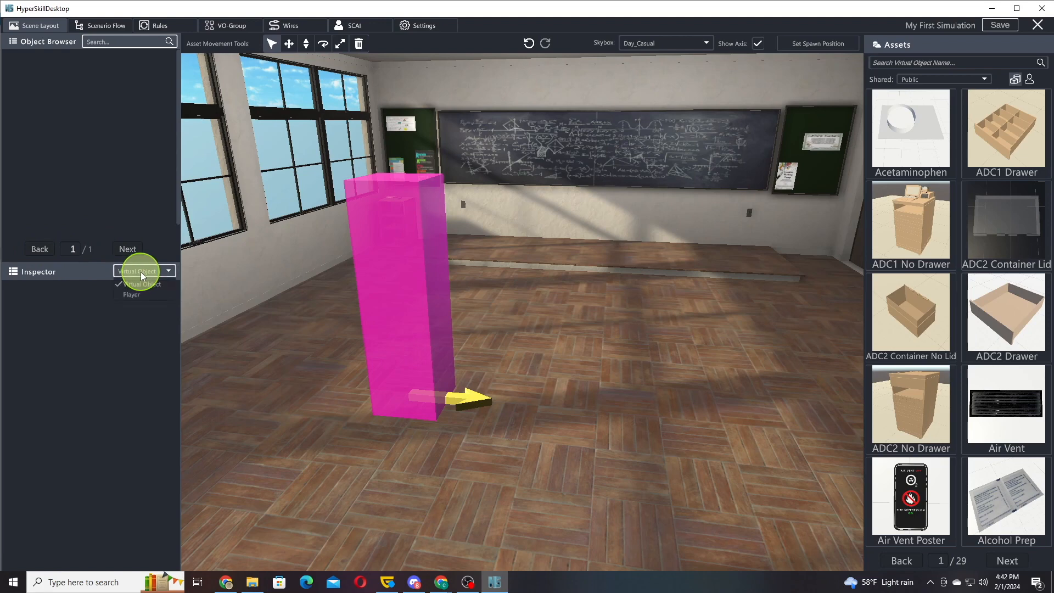
Set the player's VR controller type to MalePaleSkin and return the inspector to virtual objects.
left_click(137, 296)
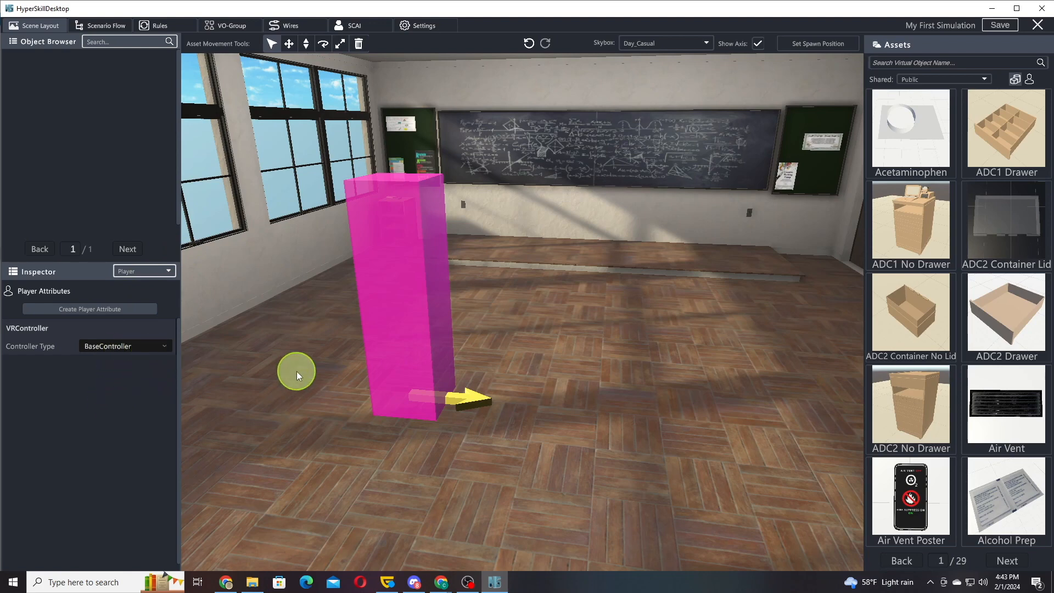
left_click(134, 347)
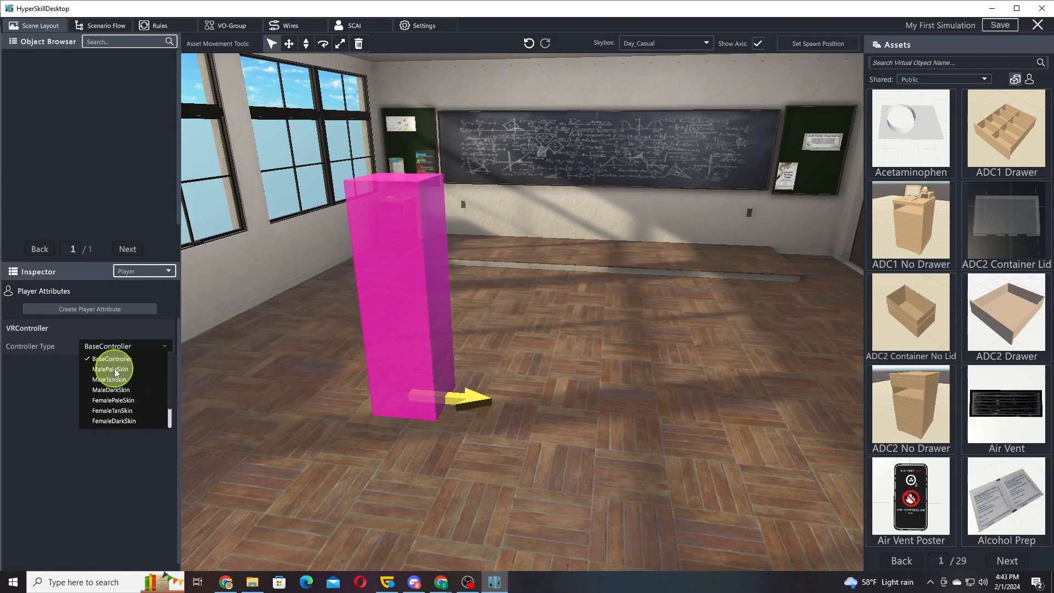
left_click(113, 368)
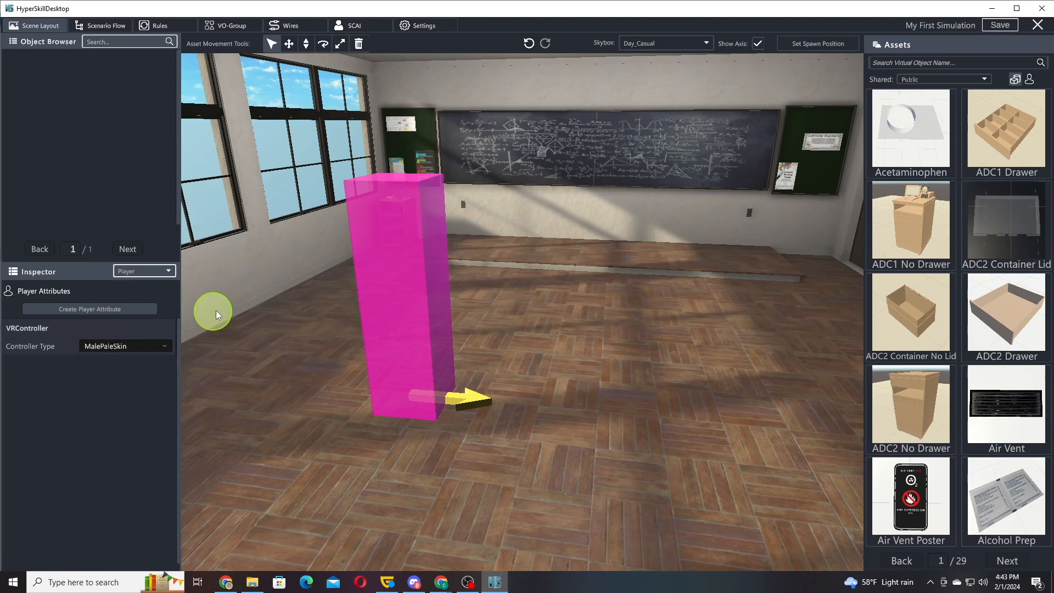
left_click(144, 272)
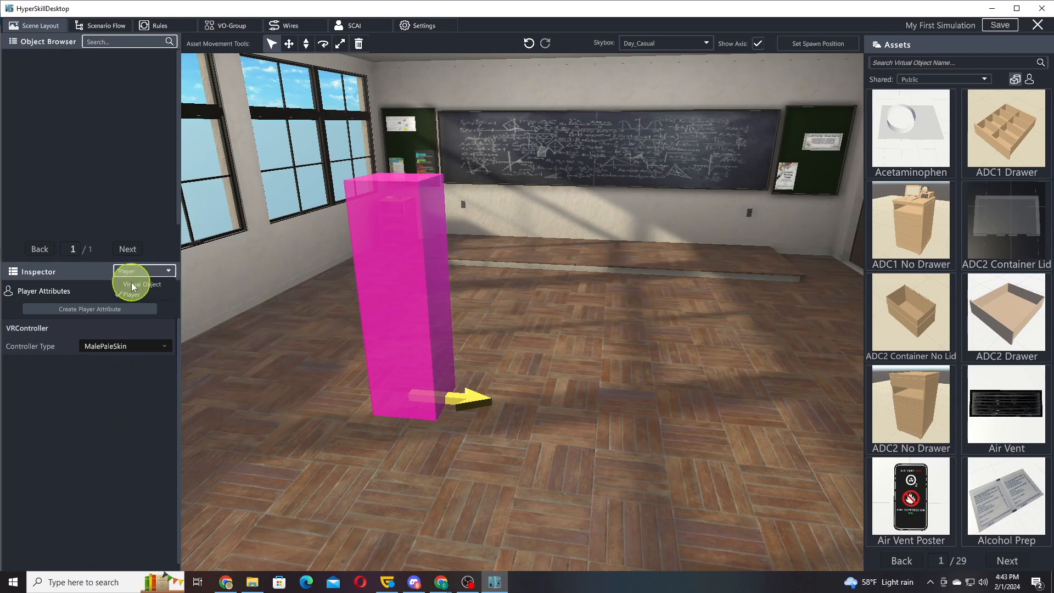
left_click(129, 284)
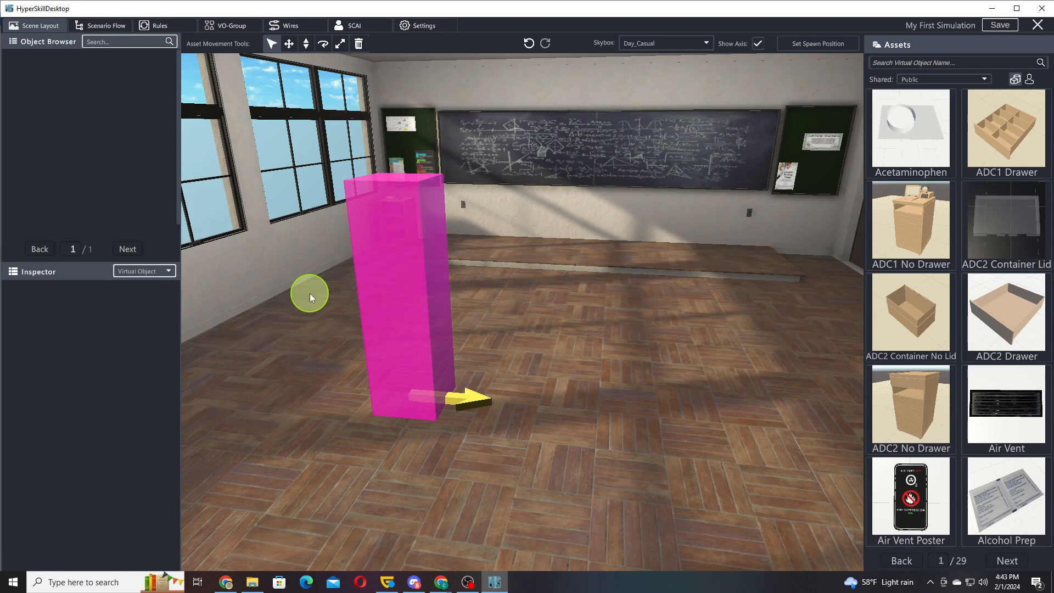
right_click_drag(318, 297, 304, 293)
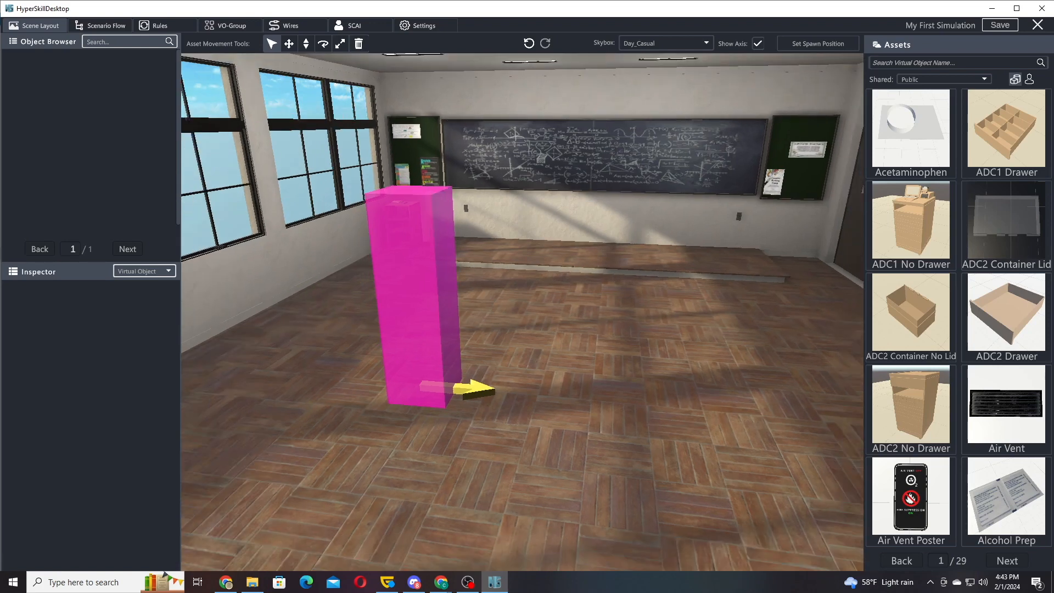
left_click(619, 494)
left_click(468, 582)
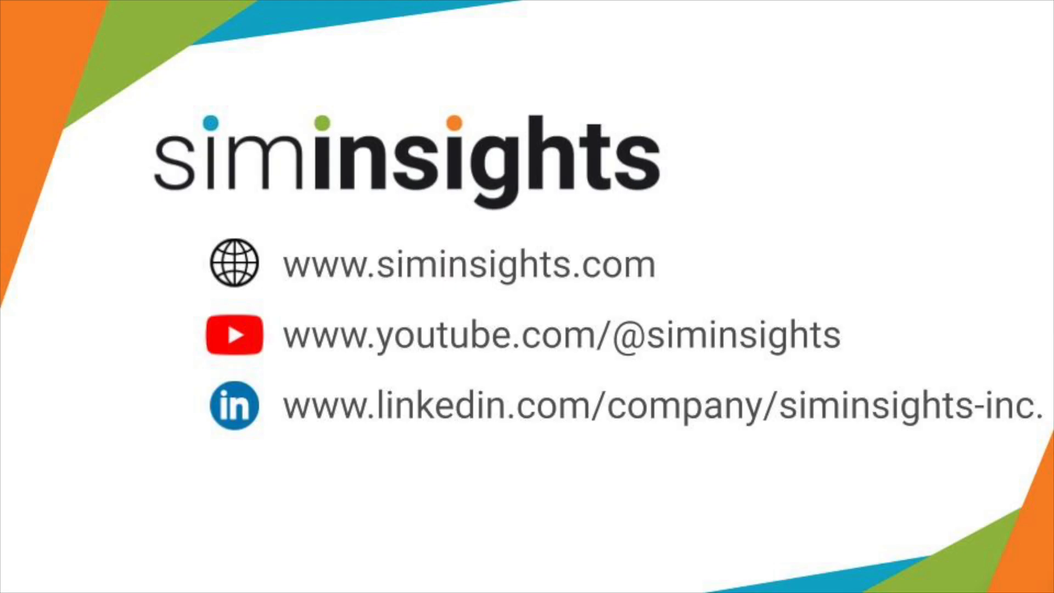